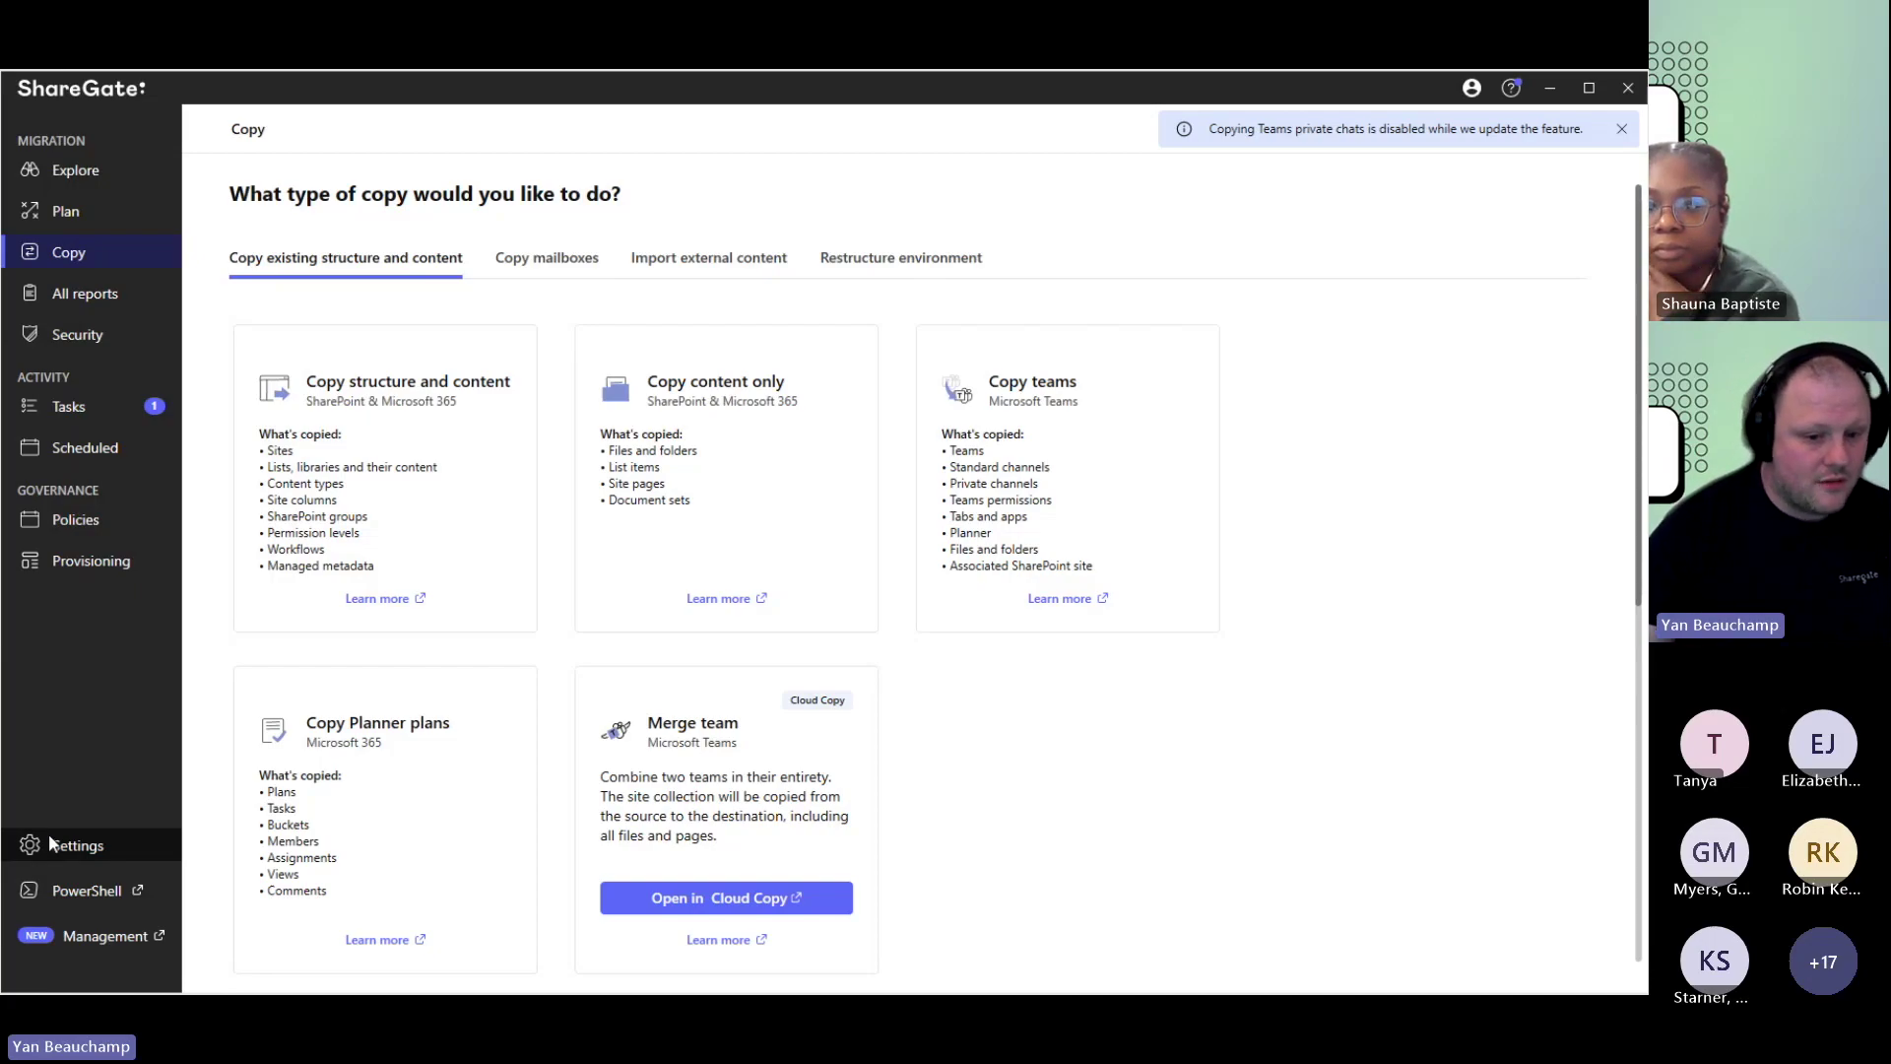
Step: Open ShareGate's application settings to view the Migration settings page
{"action": "left_click", "coordinate": [51, 844]}
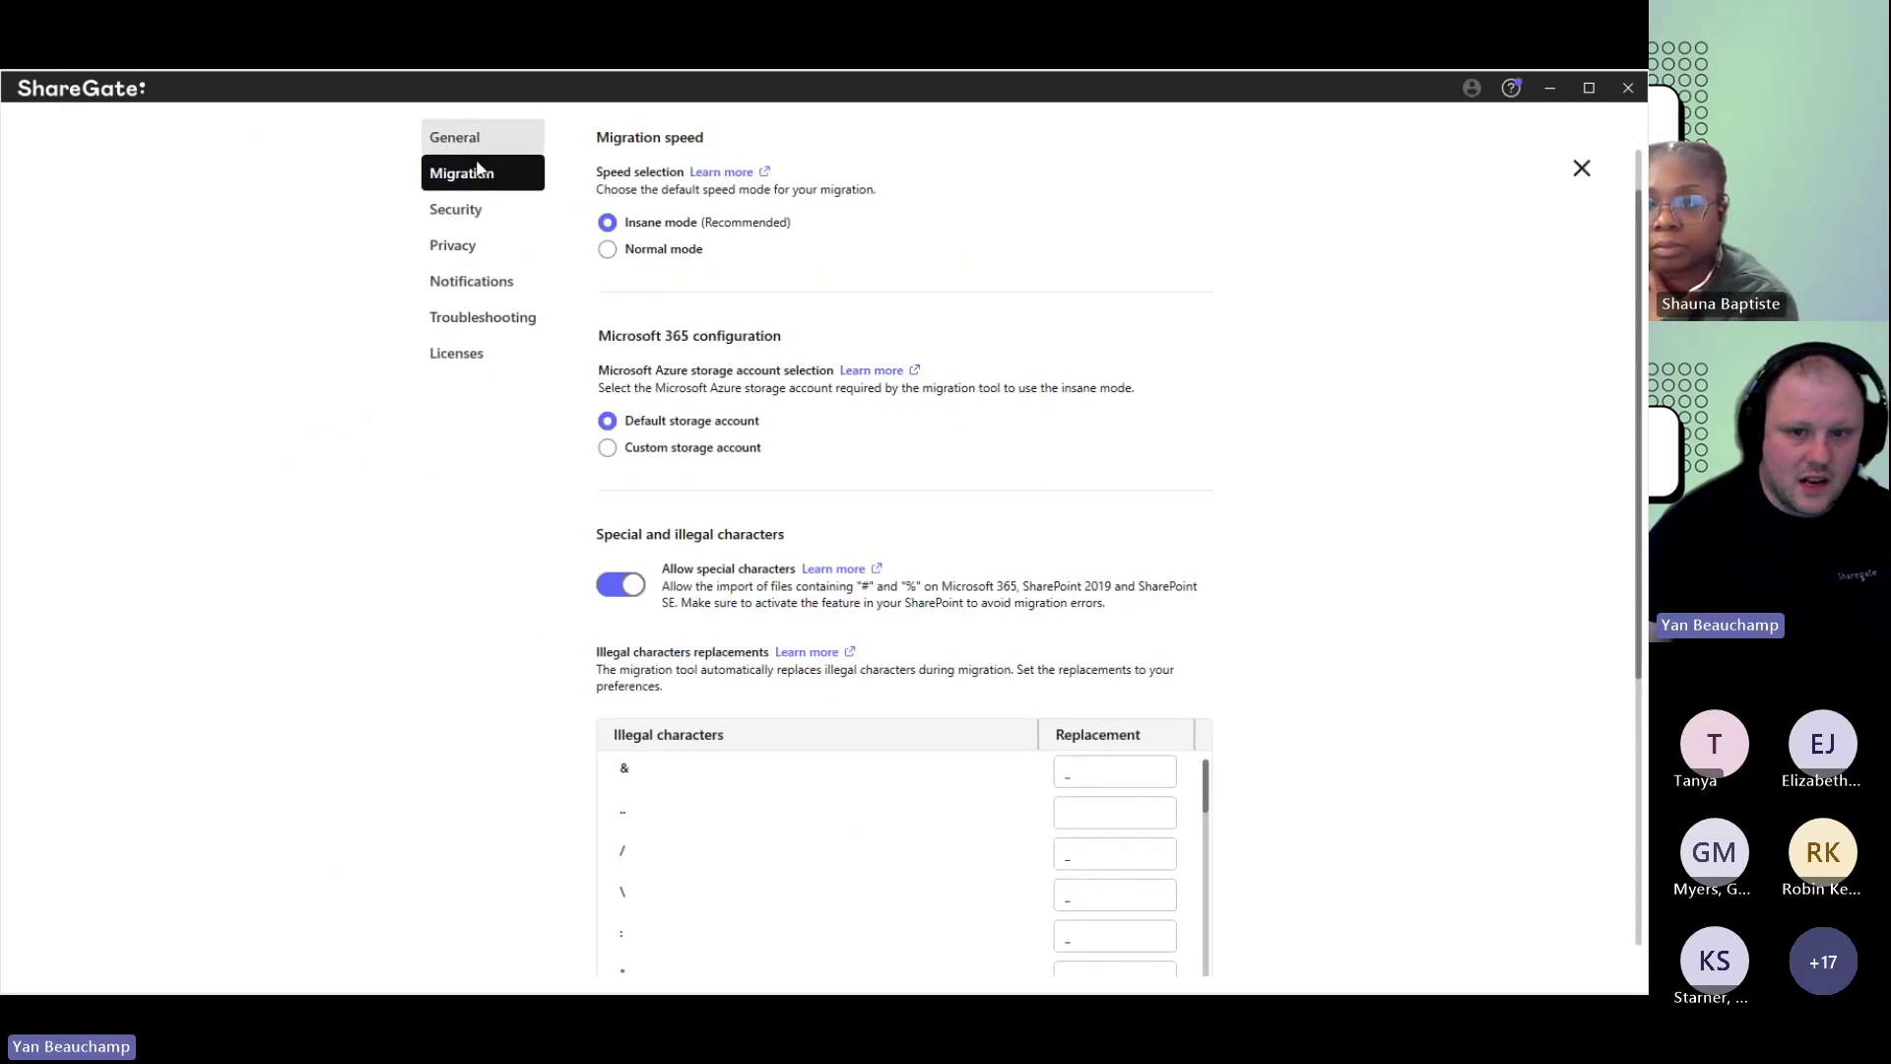
{"action": "scroll", "coordinate": [744, 410], "scroll_direction": "down", "scroll_amount": 1}
{"action": "scroll", "coordinate": [744, 410], "scroll_direction": "down", "scroll_amount": 3}
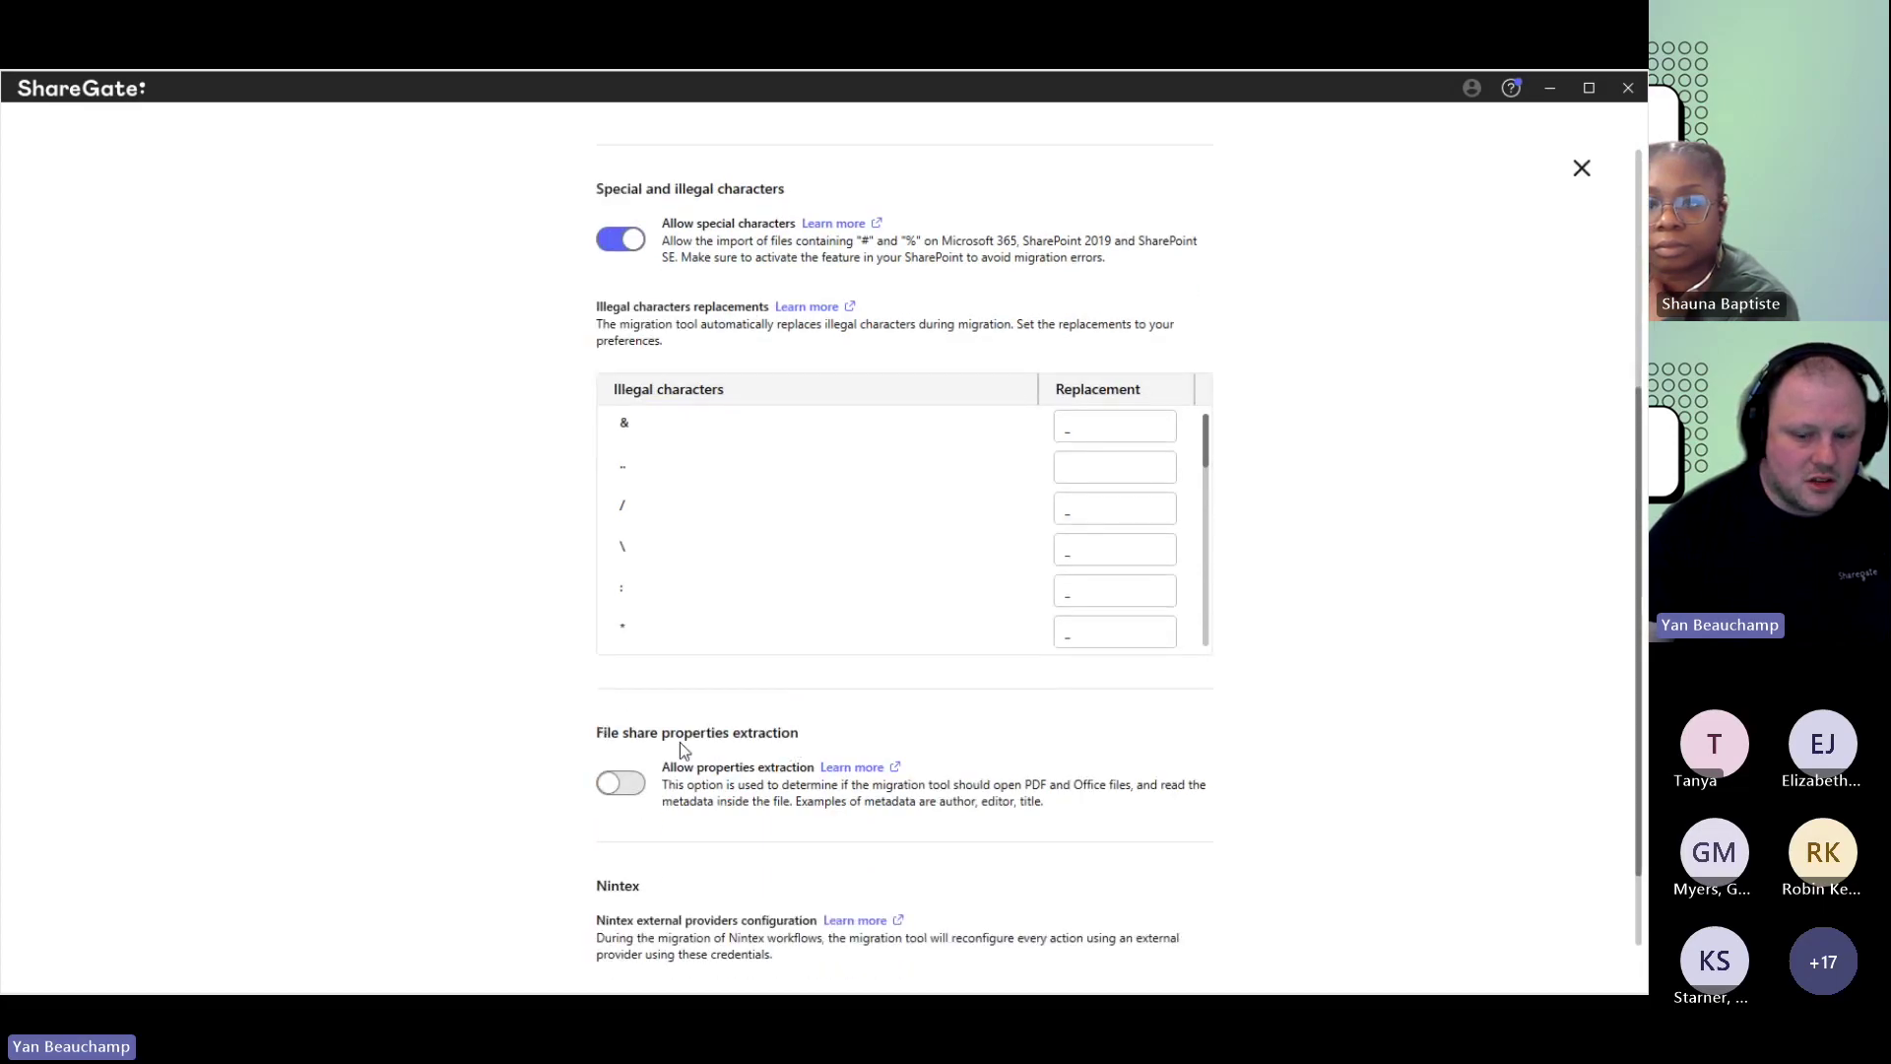
{"action": "left_click", "coordinate": [620, 788]}
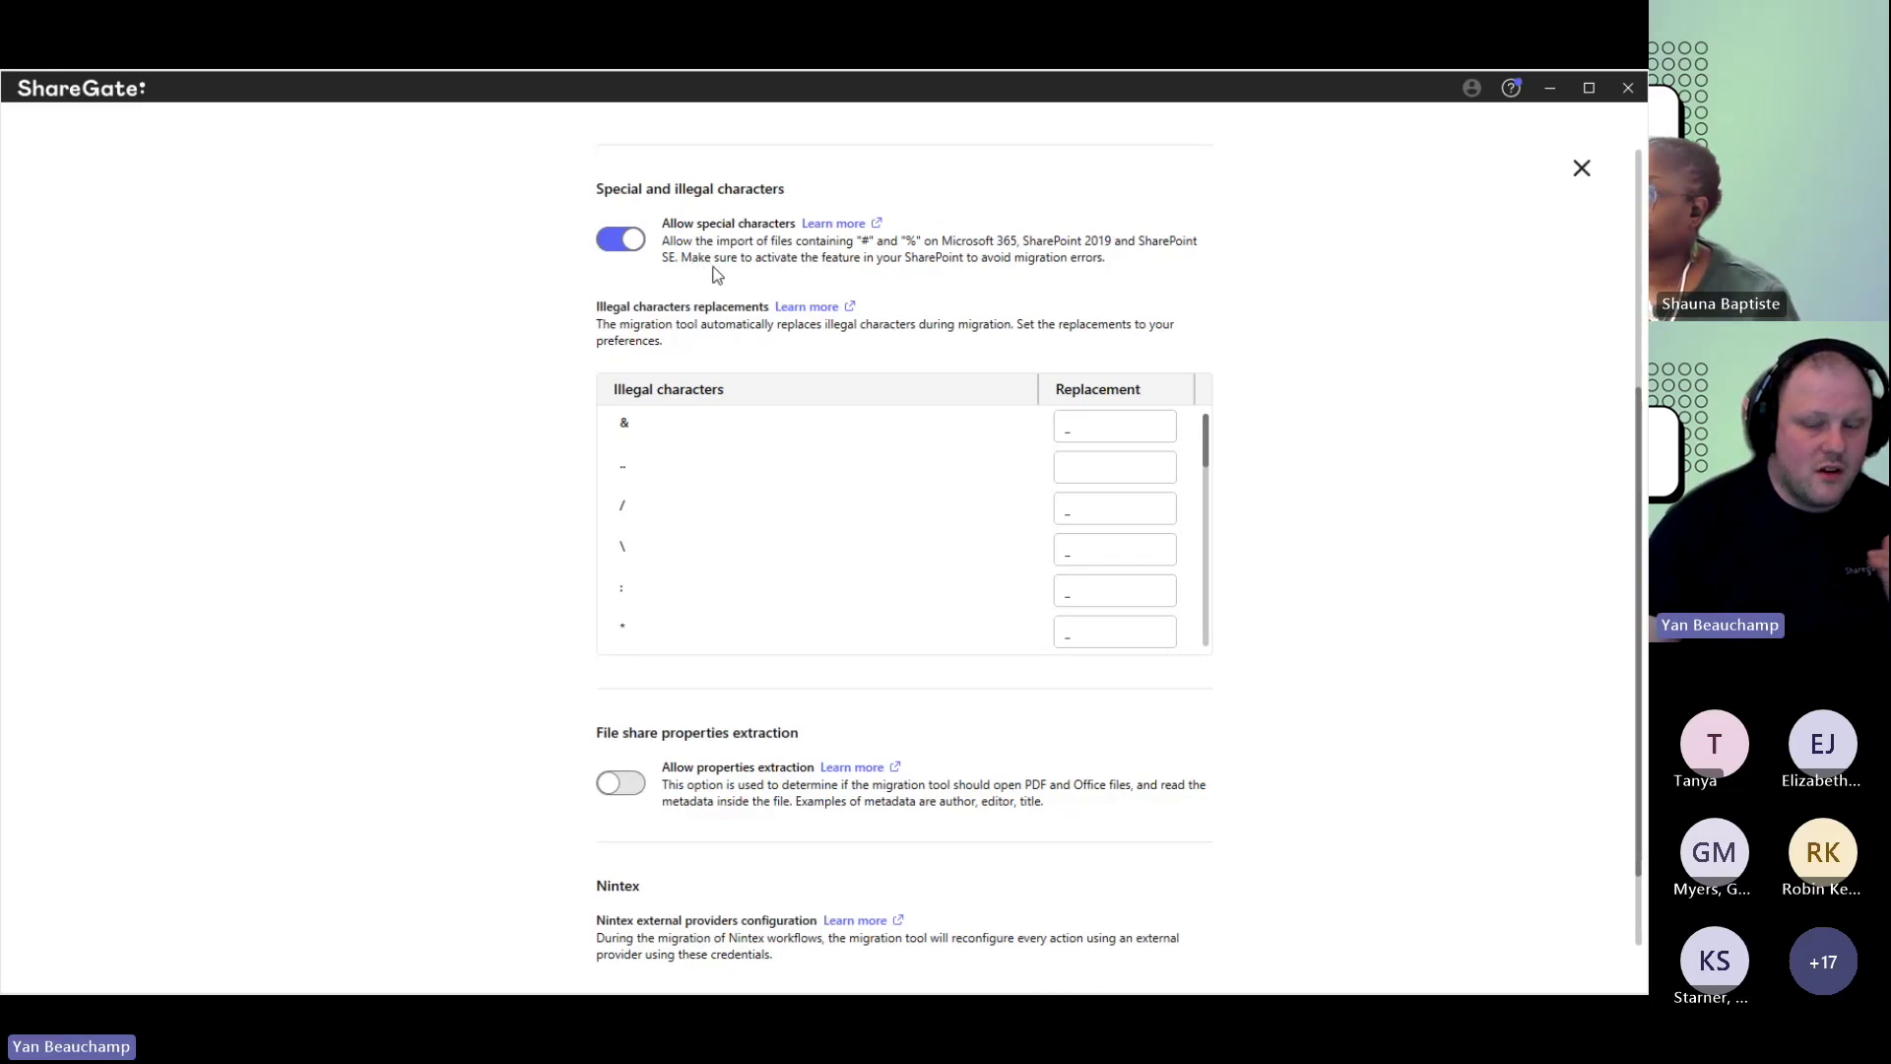
{"action": "scroll", "coordinate": [577, 520], "scroll_direction": "up", "scroll_amount": 5}
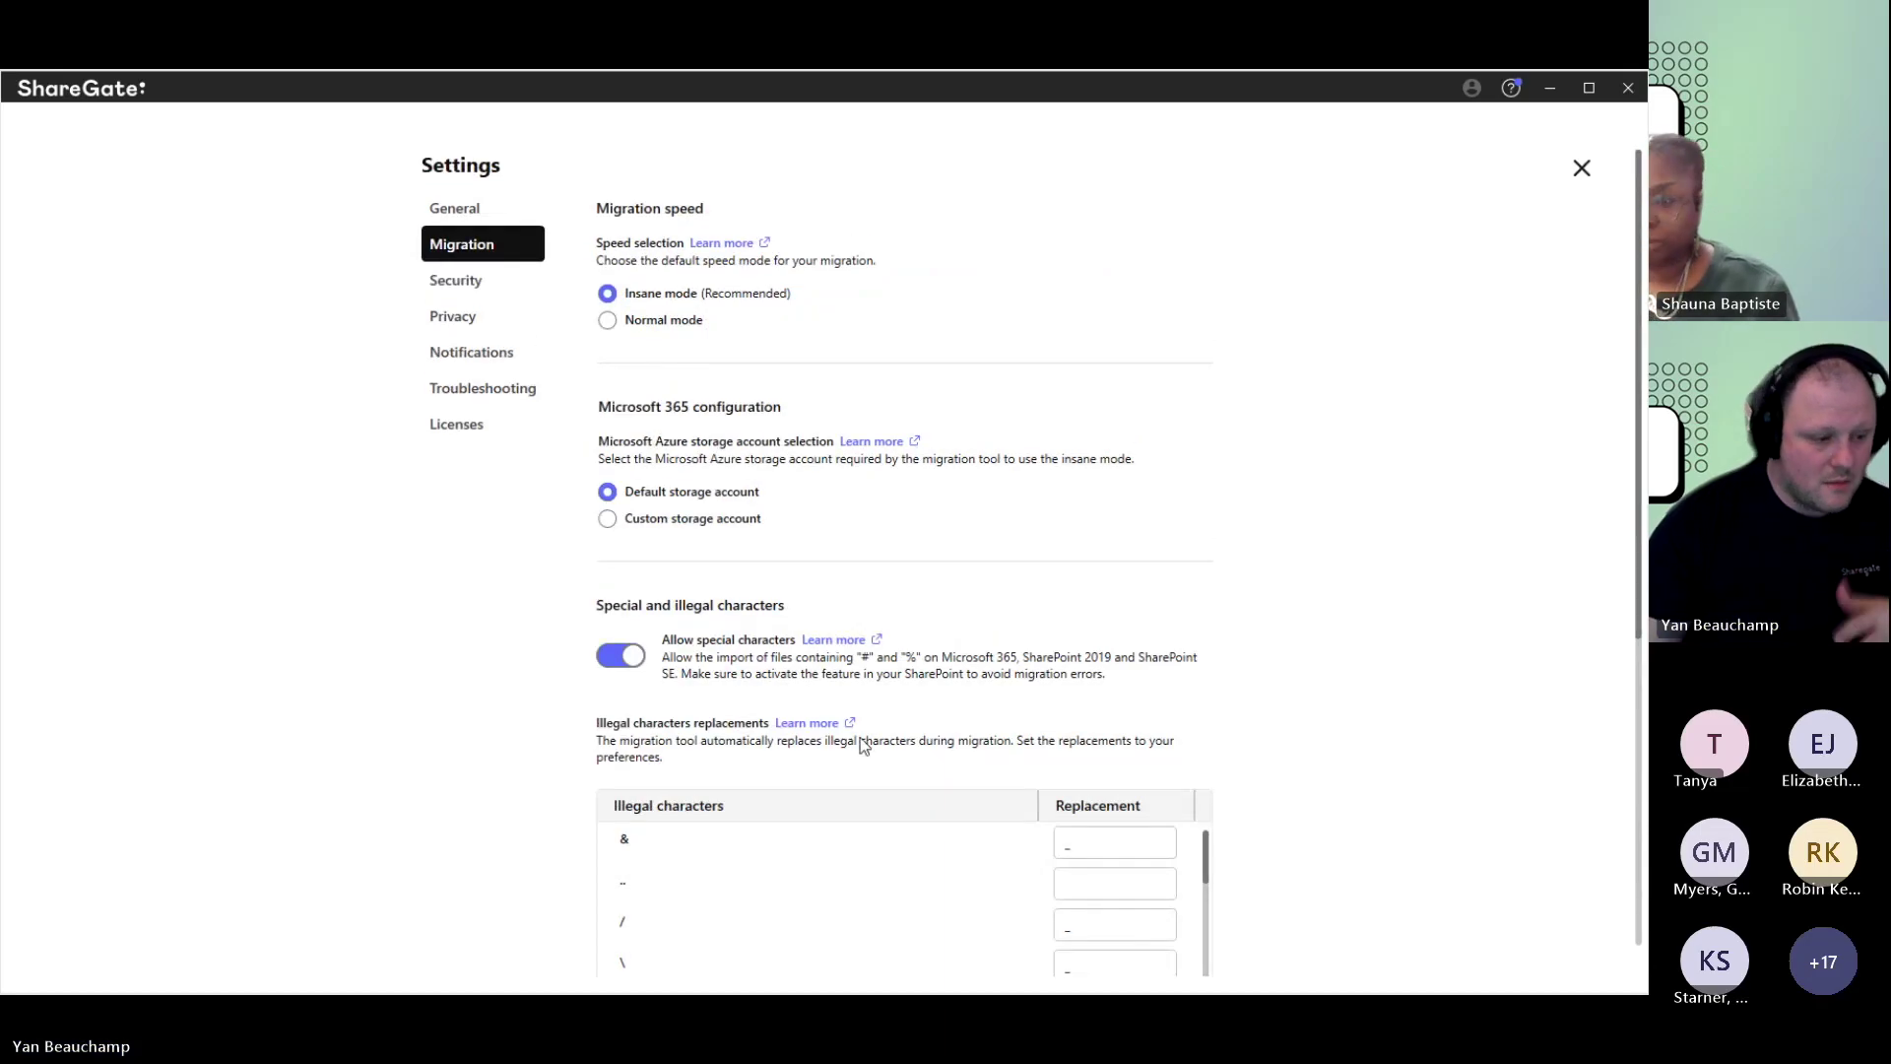
{"action": "scroll", "coordinate": [718, 676], "scroll_direction": "down", "scroll_amount": 6}
{"action": "scroll", "coordinate": [729, 878], "scroll_direction": "down", "scroll_amount": 2}
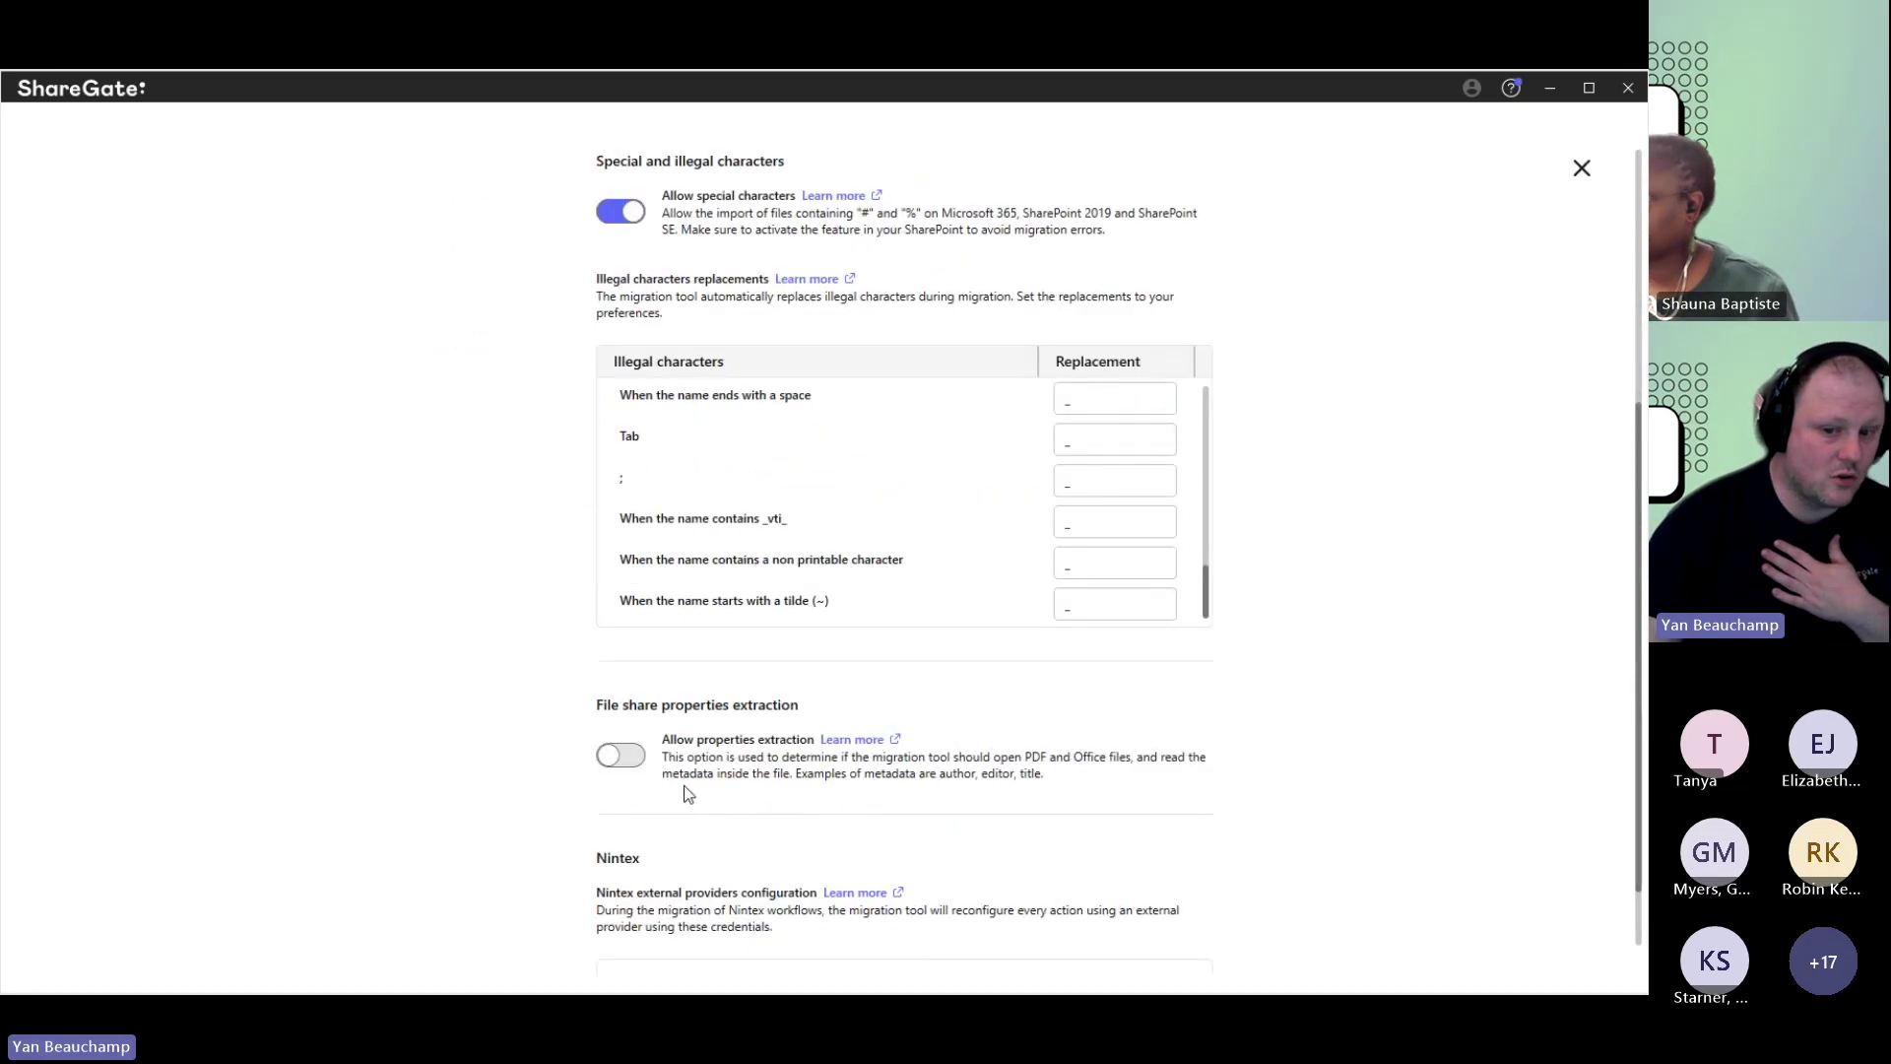
{"action": "scroll", "coordinate": [684, 785], "scroll_direction": "up", "scroll_amount": 8}
{"action": "left_click", "coordinate": [1582, 167]}
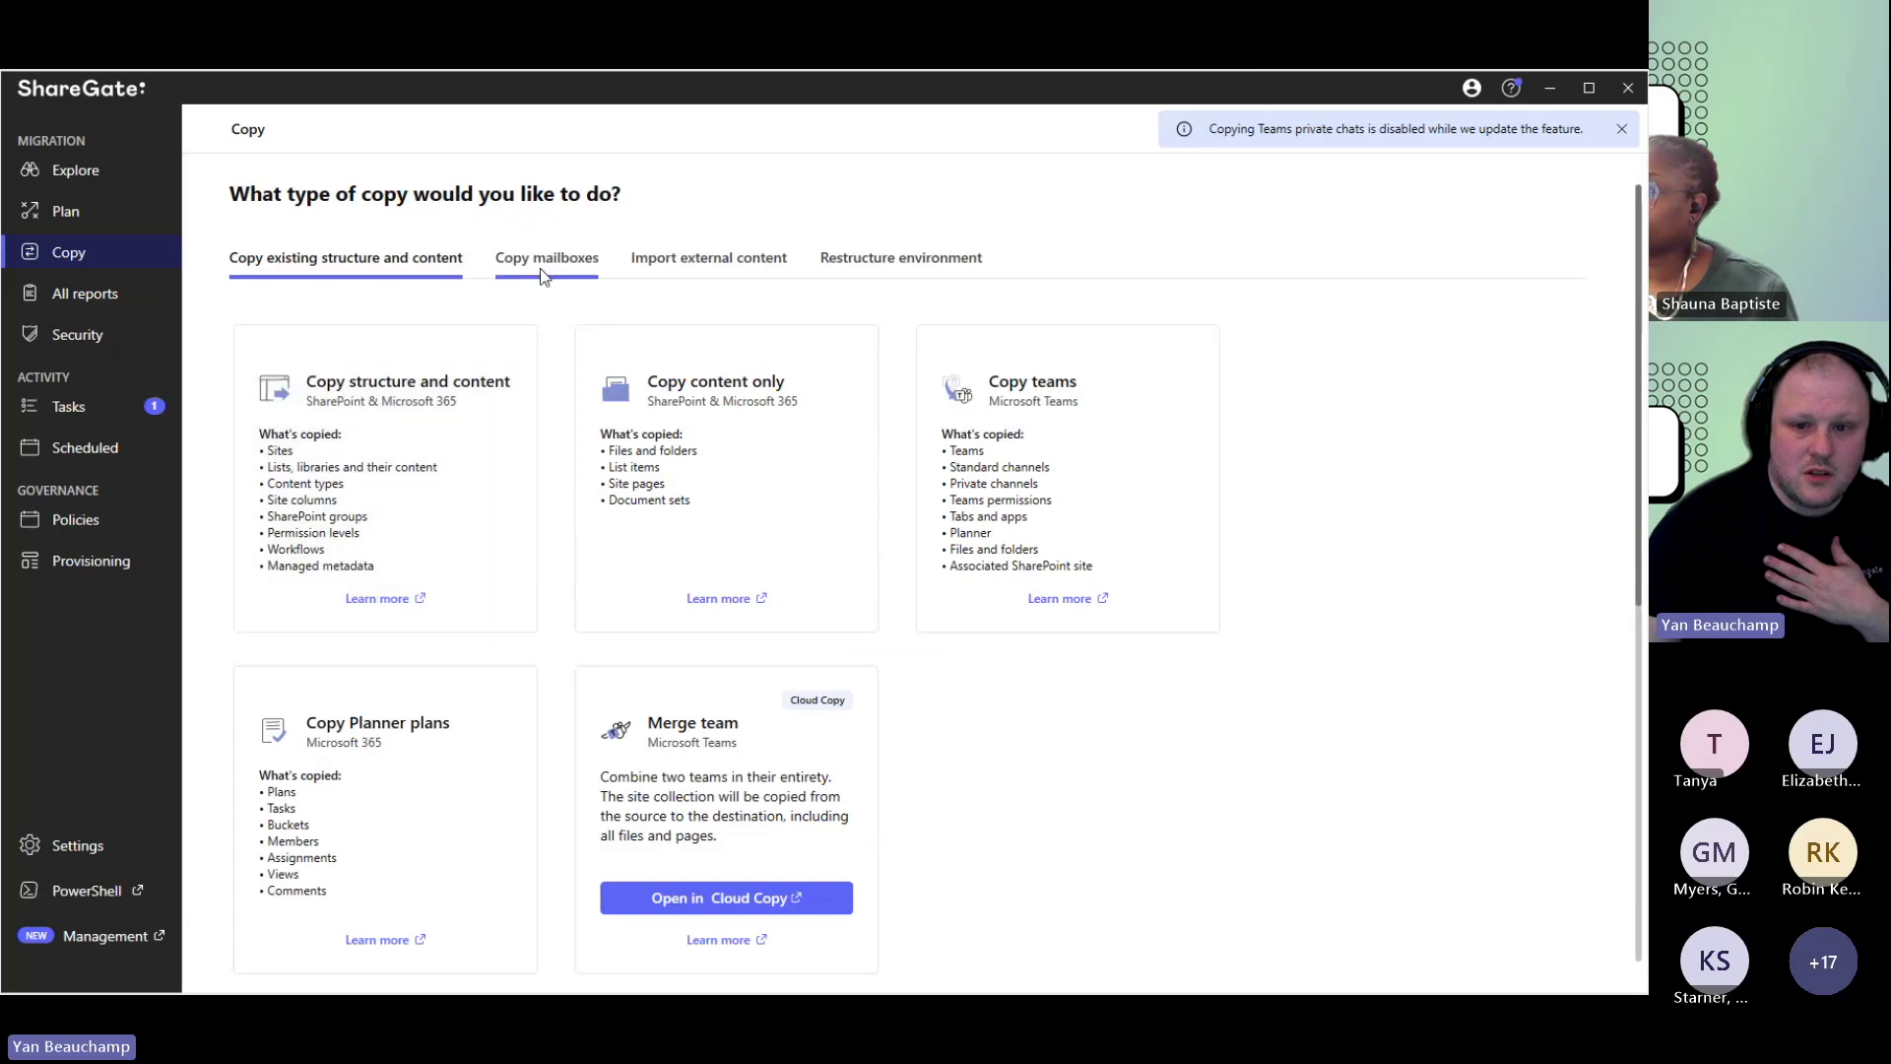
Step: Resume the most recent copy session under Import external content, using YanEnv as the source site
{"action": "left_click", "coordinate": [708, 257]}
{"action": "scroll", "coordinate": [607, 556], "scroll_direction": "down", "scroll_amount": 1}
{"action": "left_click", "coordinate": [597, 803]}
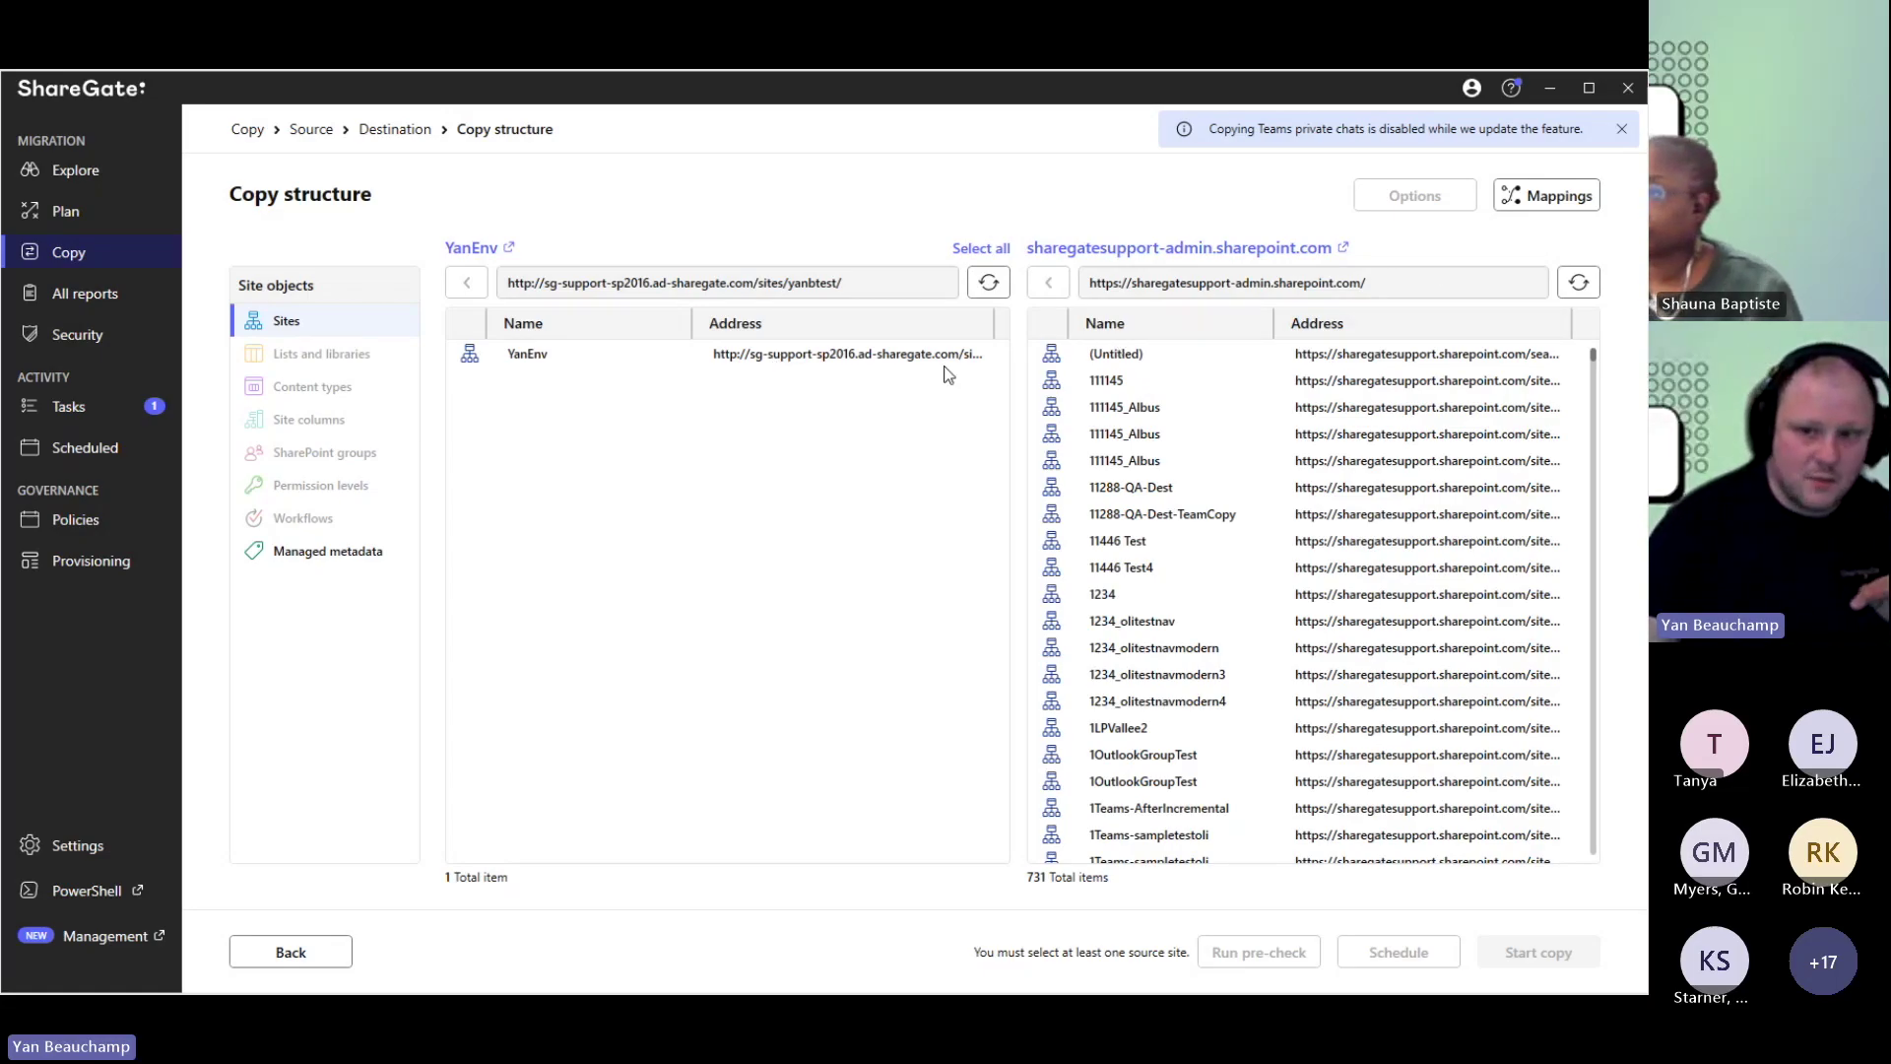
{"action": "left_click", "coordinate": [815, 357]}
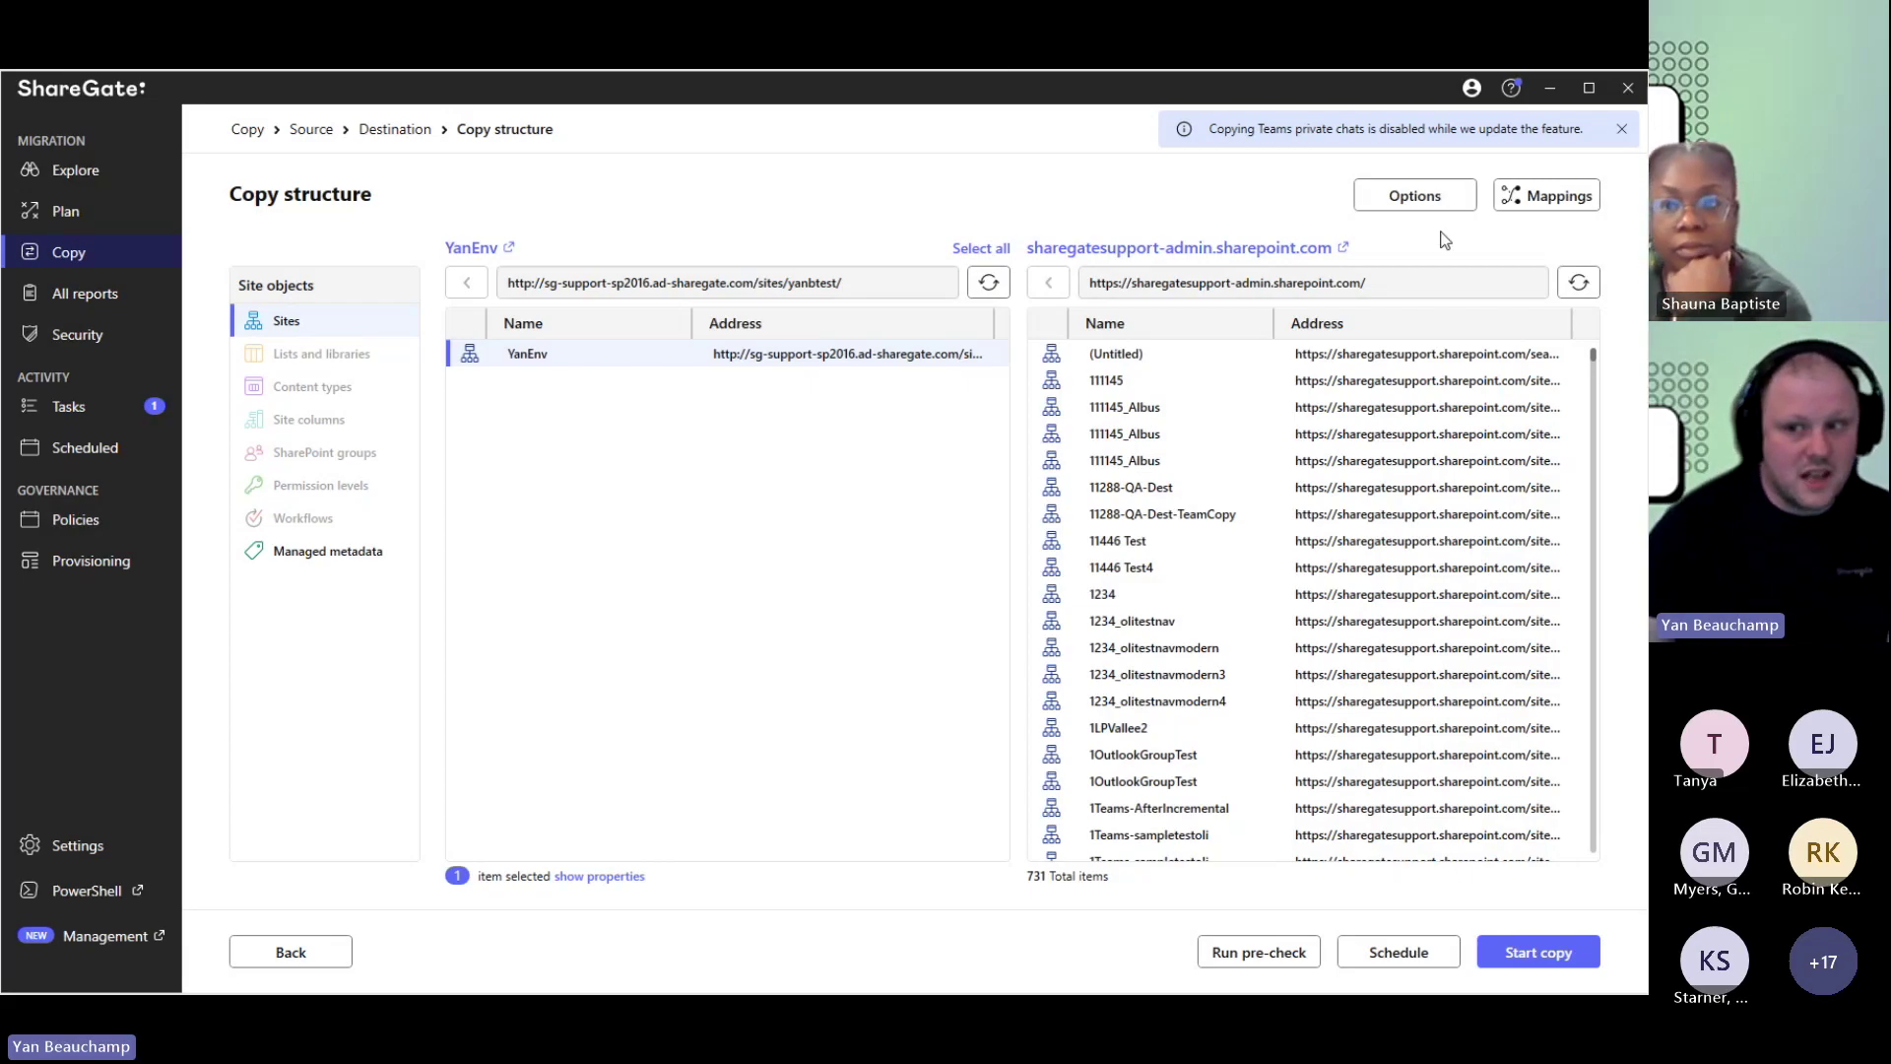
{"action": "left_click", "coordinate": [1427, 197]}
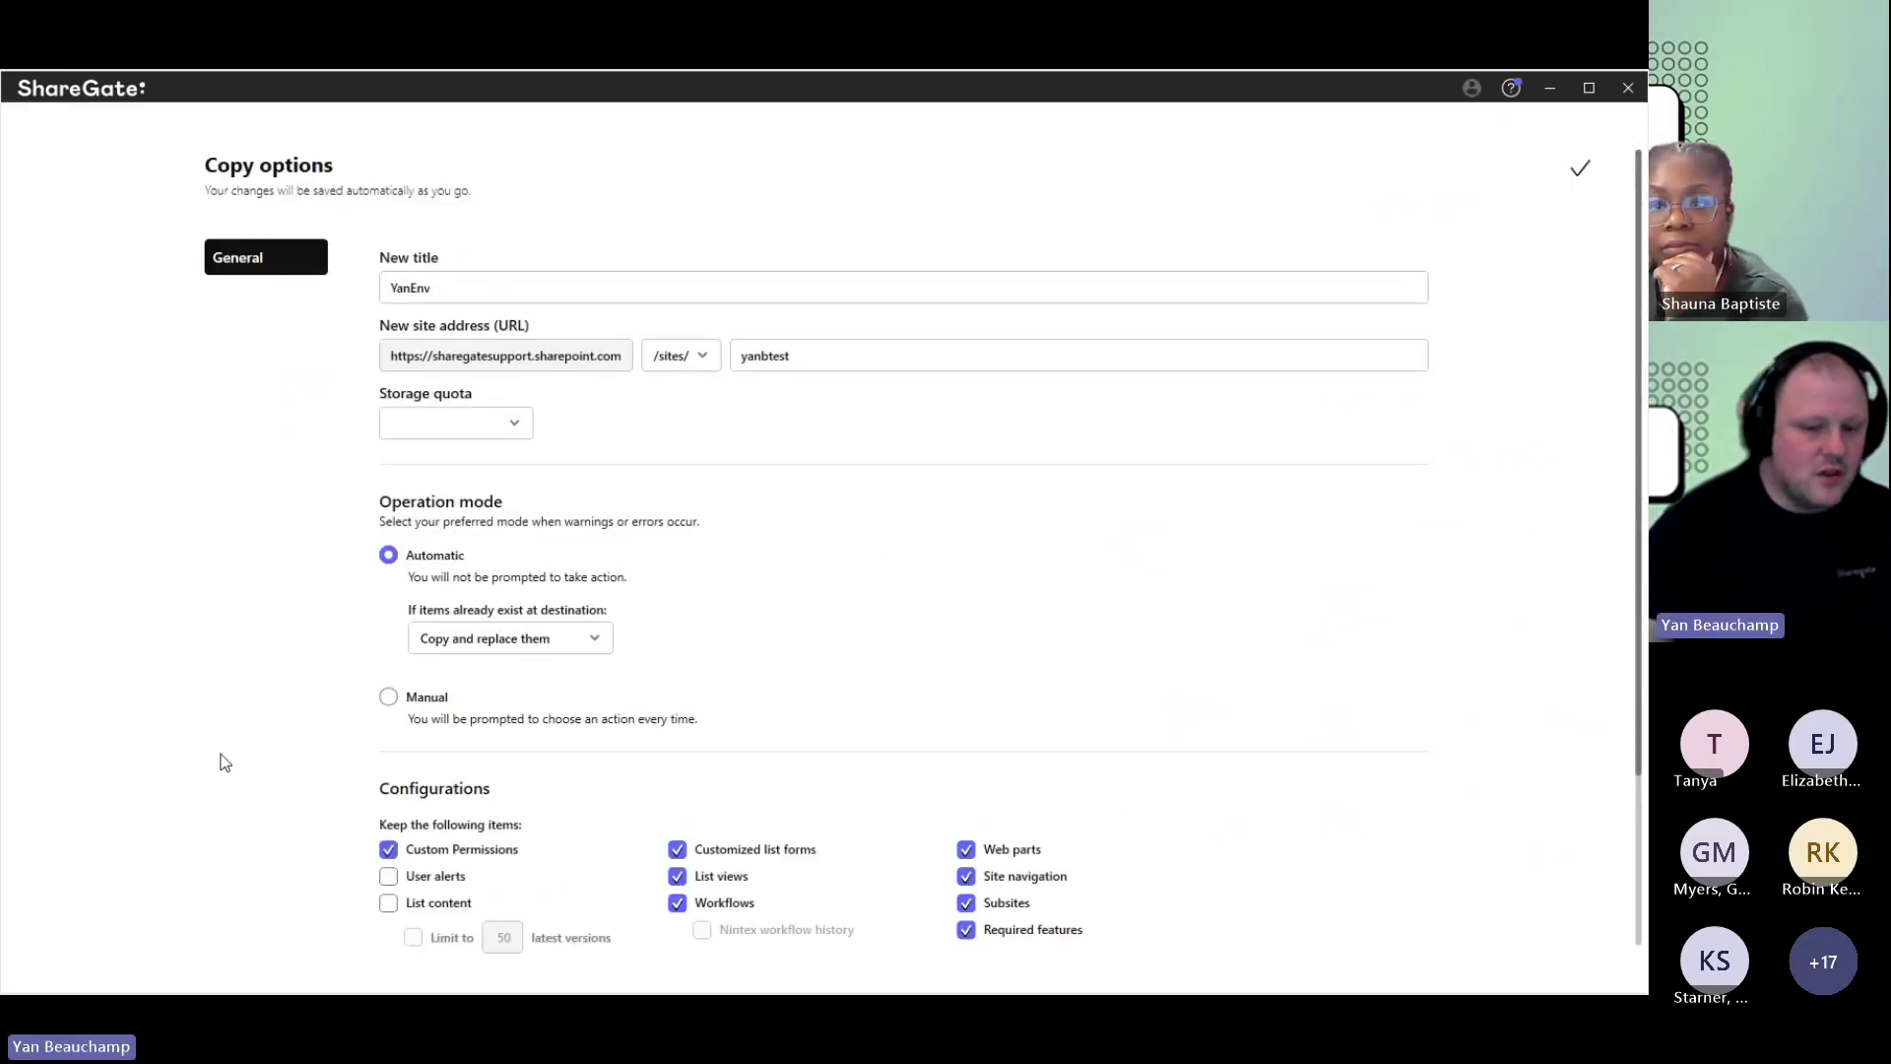
Step: Enable List content, limit versions to the 5 latest instead of 50, and save the options
{"action": "scroll", "coordinate": [311, 813], "scroll_direction": "down", "scroll_amount": 1}
{"action": "left_click", "coordinate": [417, 863]}
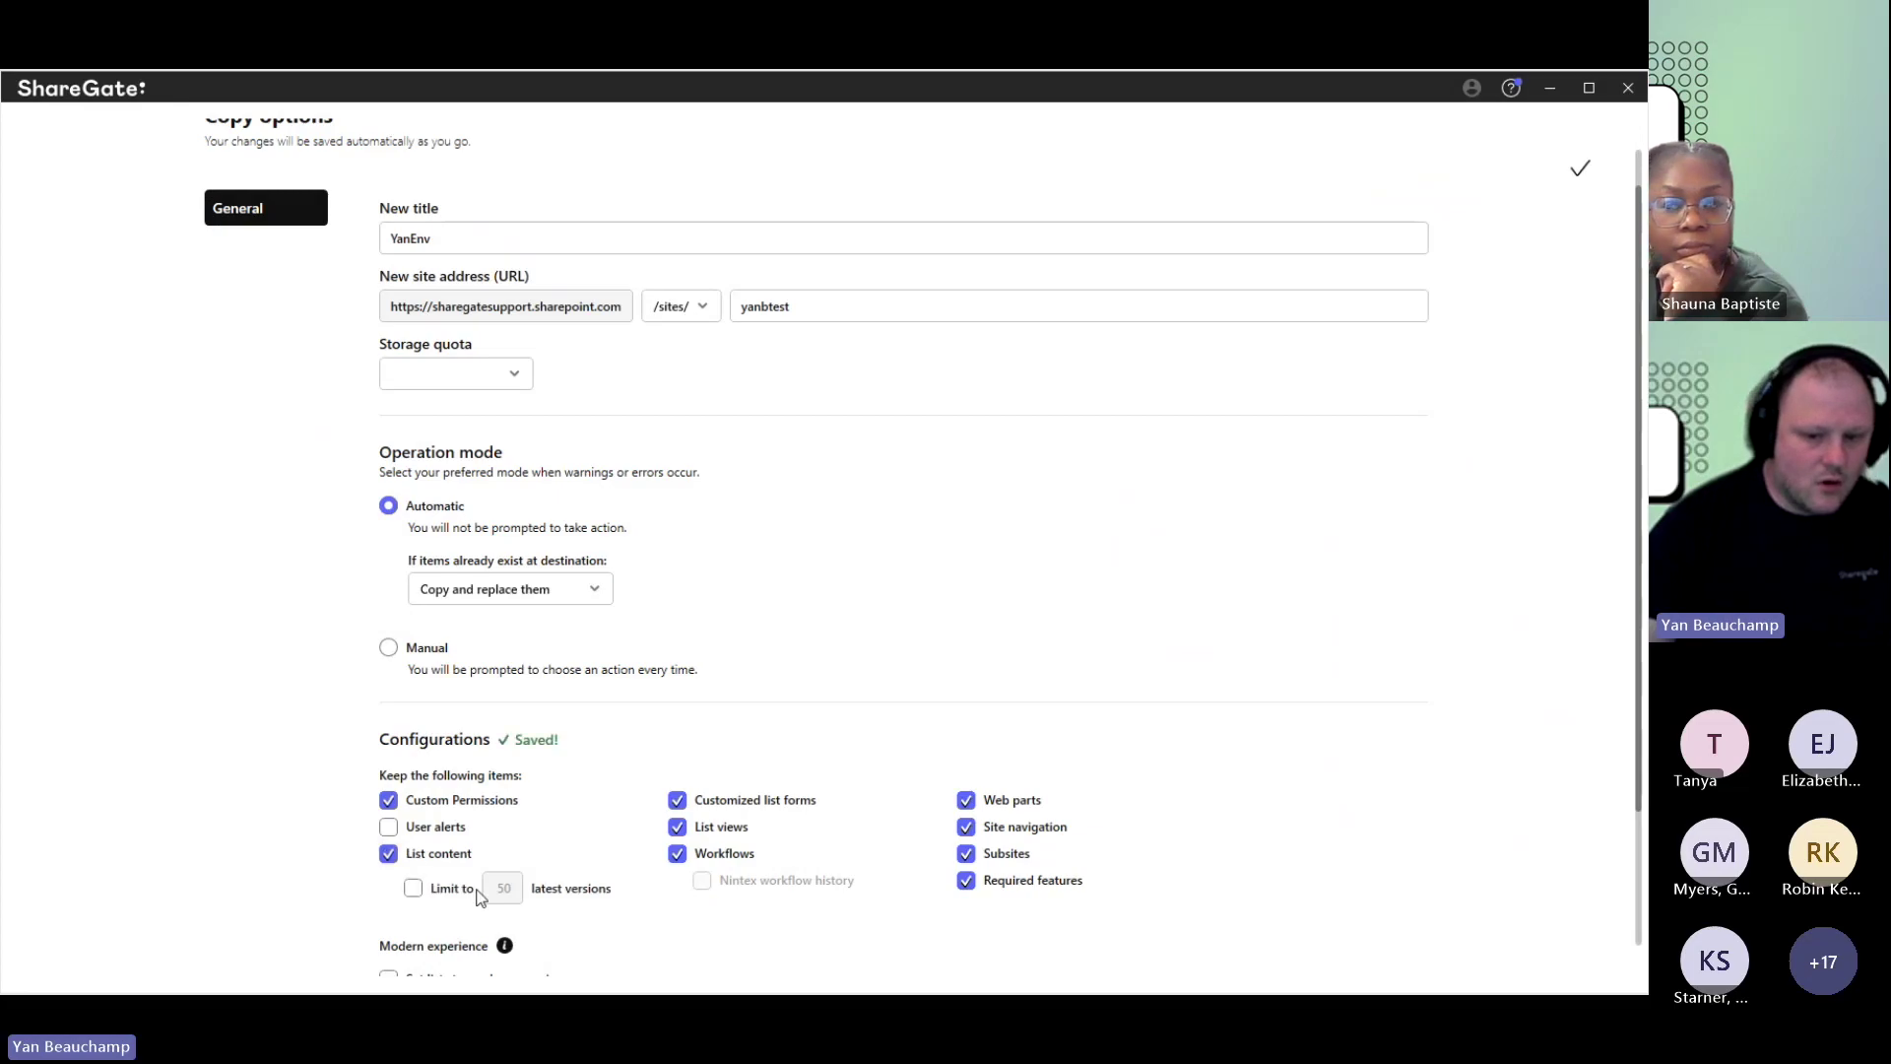
{"action": "left_click", "coordinate": [412, 887]}
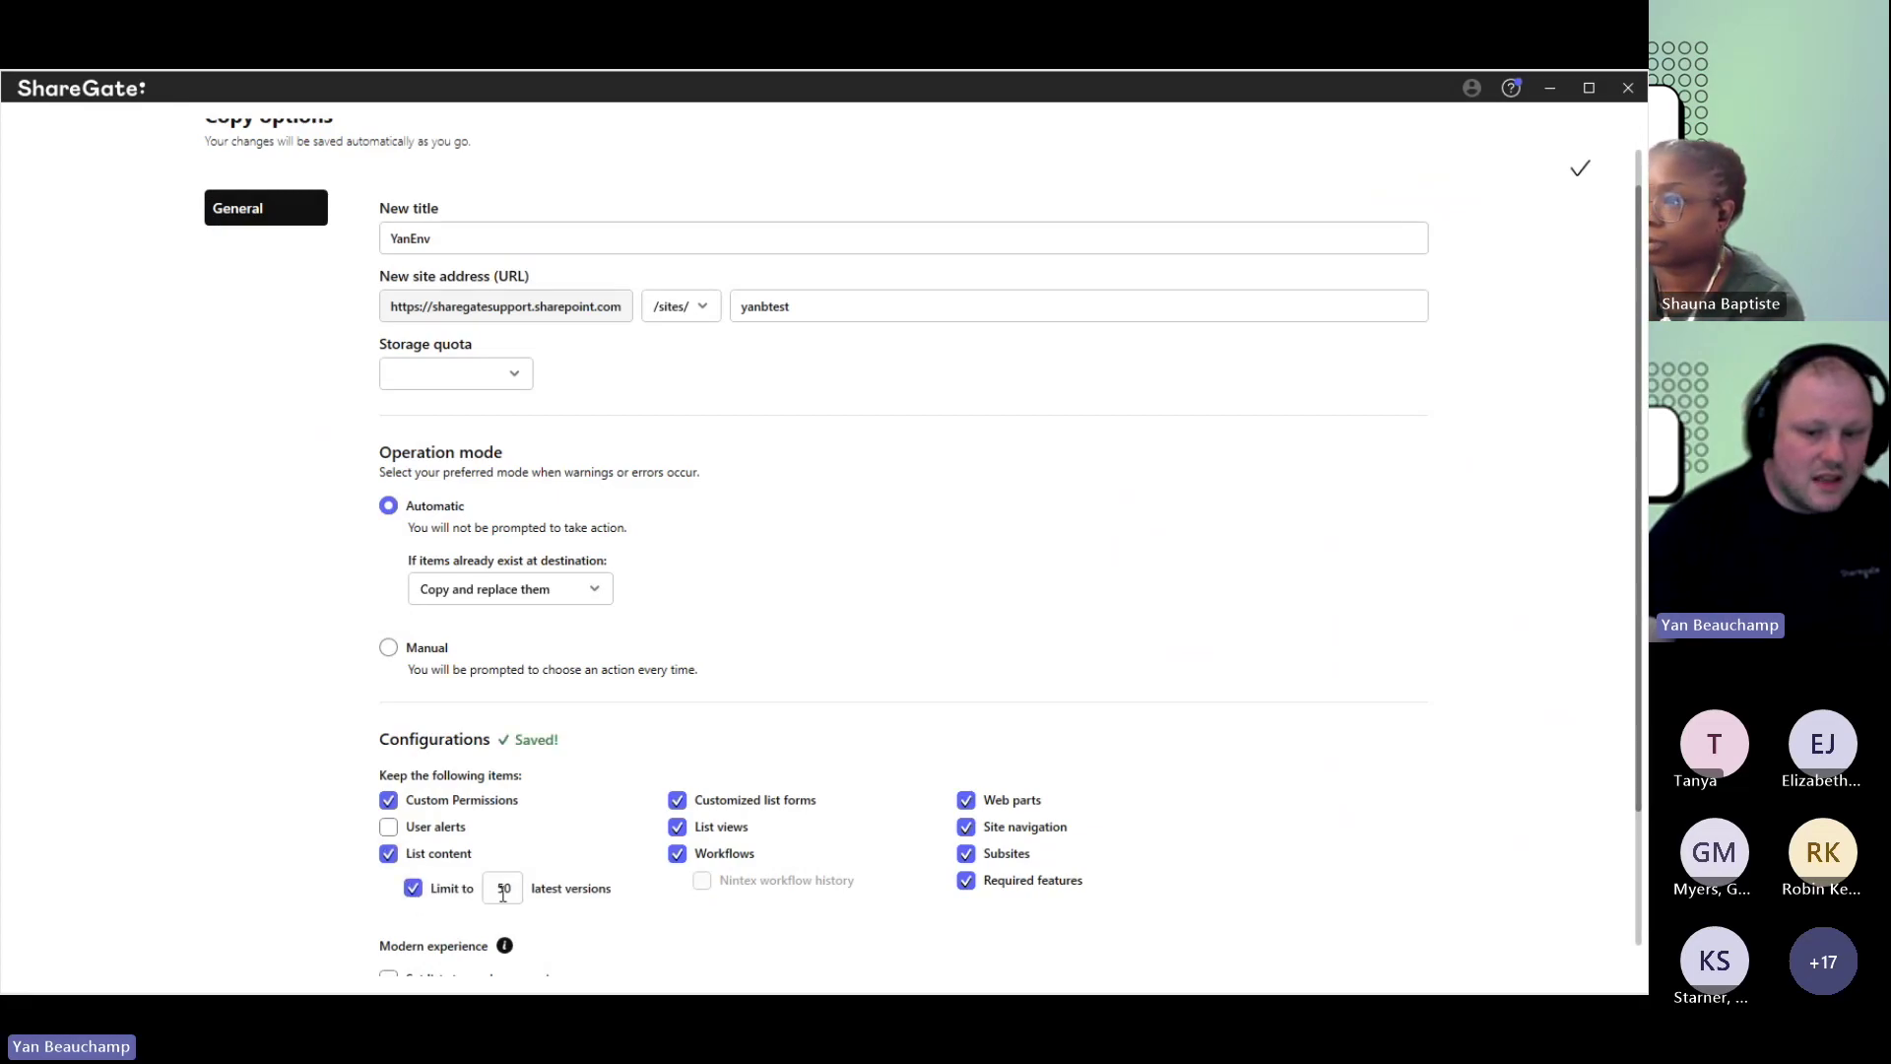
{"action": "double_click", "coordinate": [502, 887]}
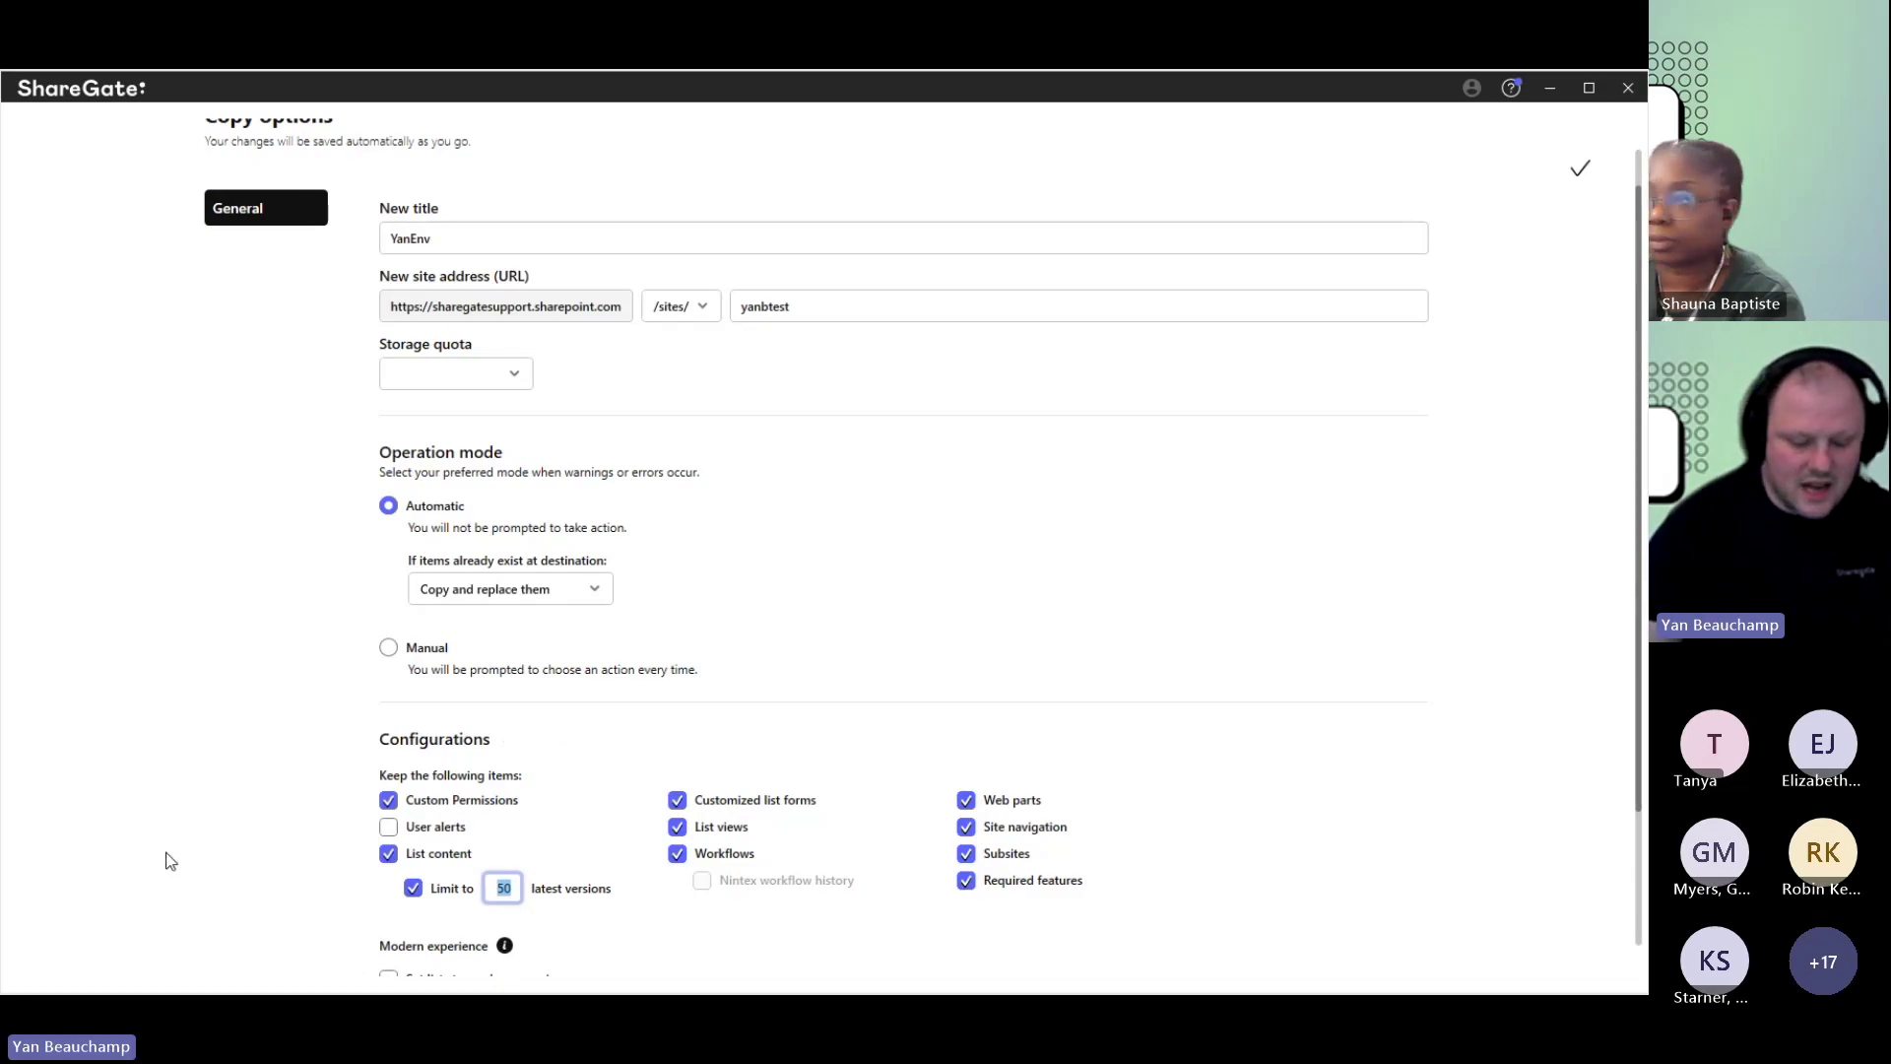
{"action": "type", "text": "1"}
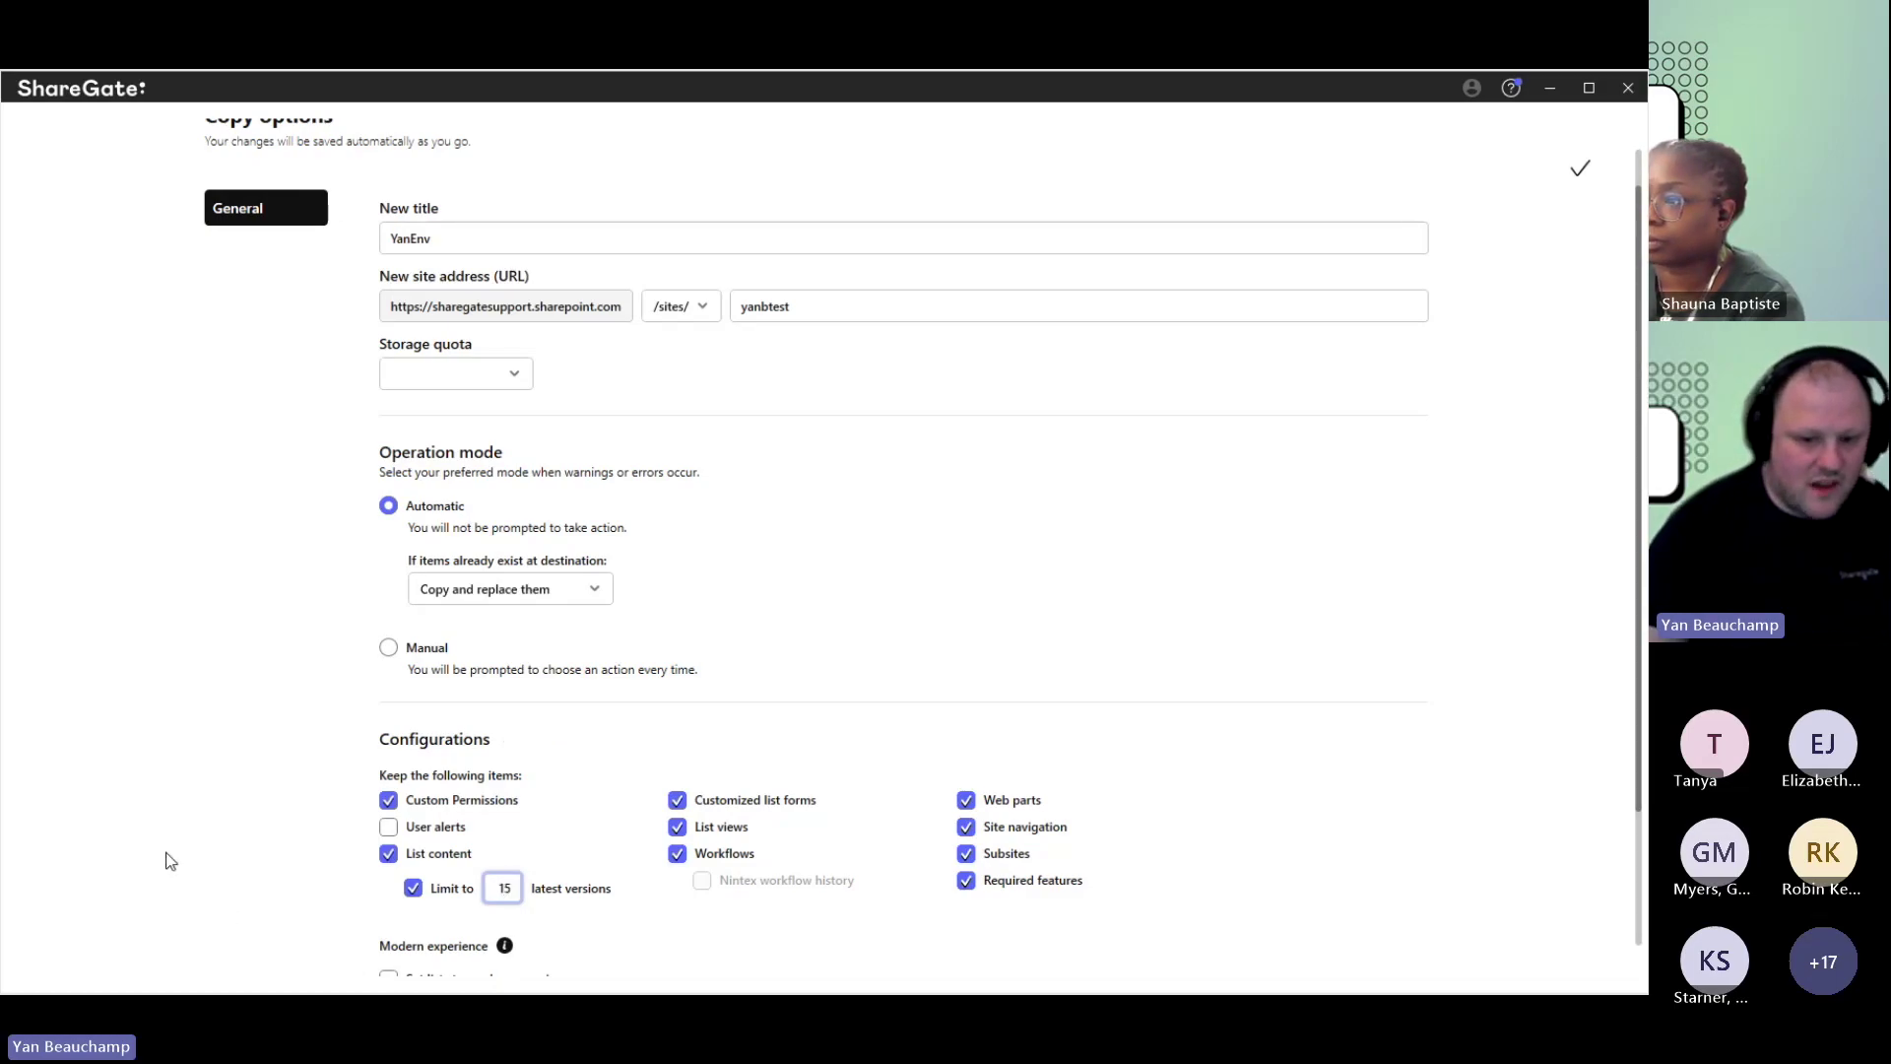
{"action": "key", "text": "Left"}
{"action": "key", "text": "BackSpace"}
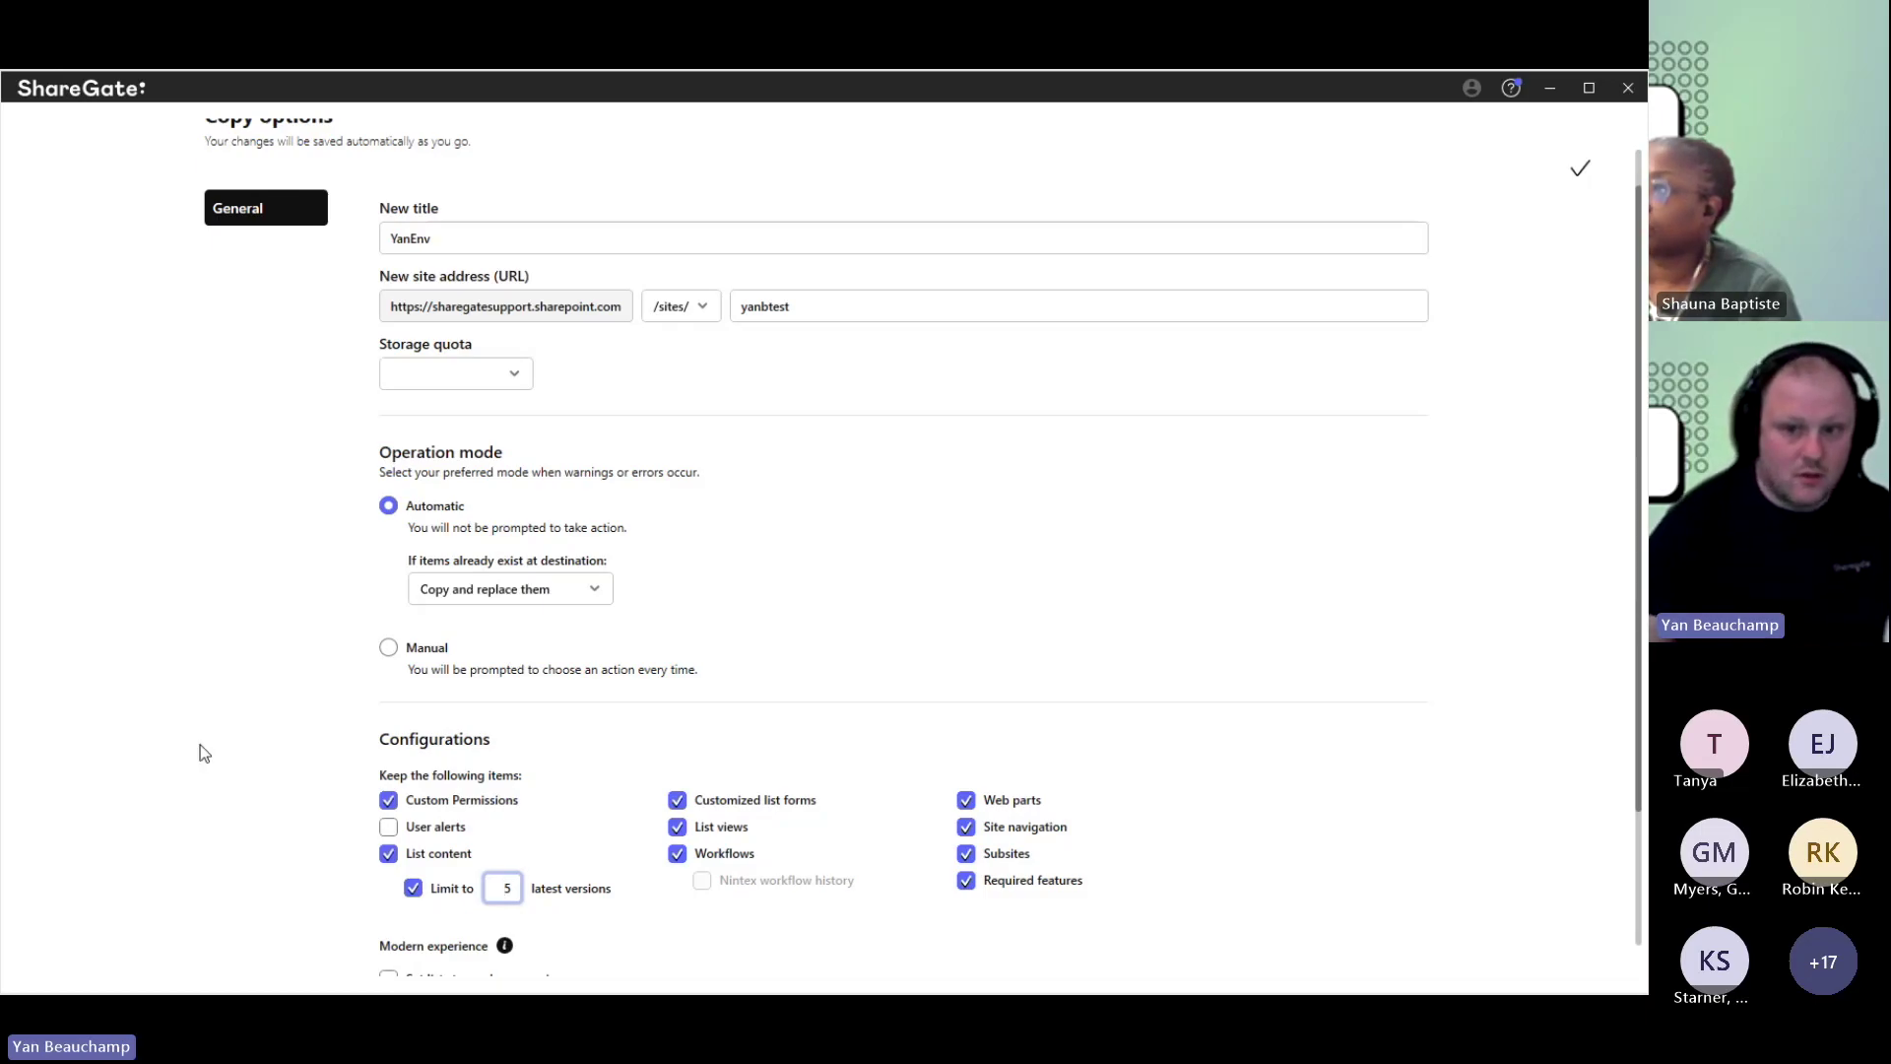
{"action": "scroll", "coordinate": [198, 752], "scroll_direction": "up", "scroll_amount": 1}
{"action": "left_click", "coordinate": [1584, 166]}
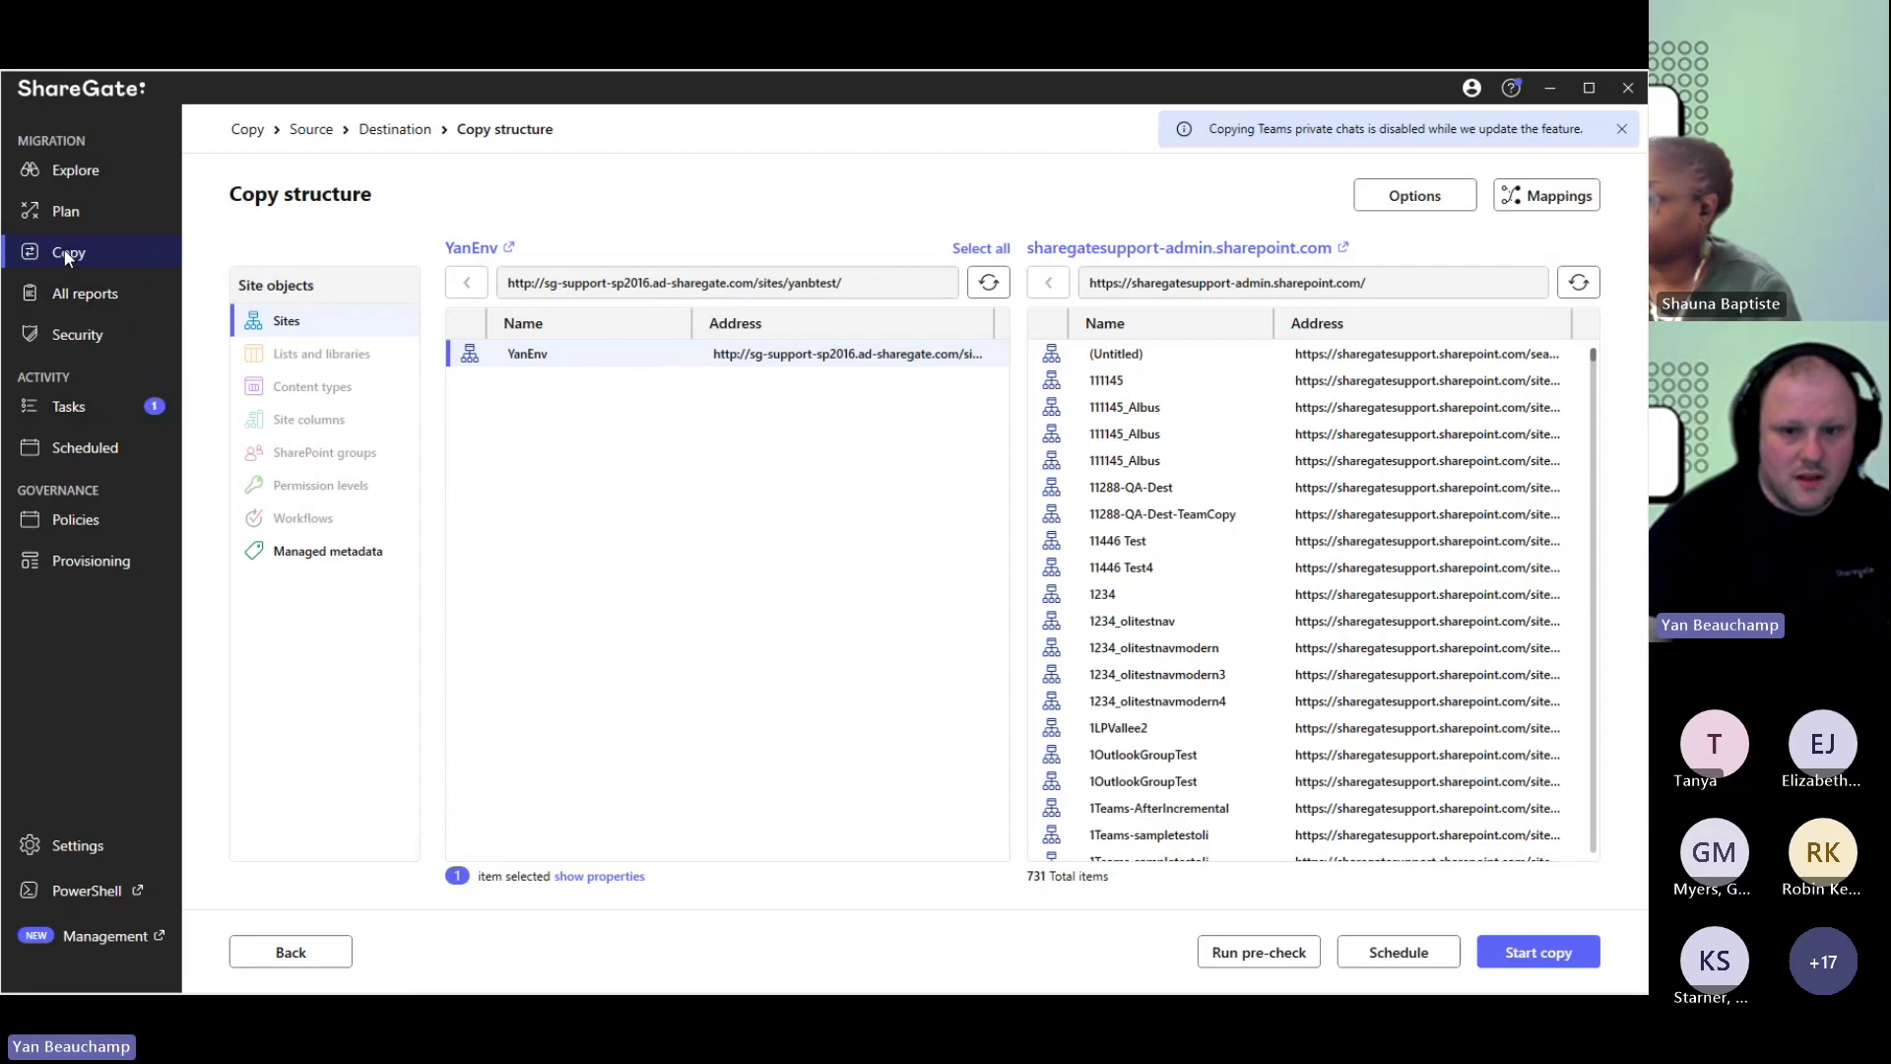
Step: Pair the YanEnv source with the 50fifty-besøkende destination site and show their lists and libraries
{"action": "left_click", "coordinate": [749, 358]}
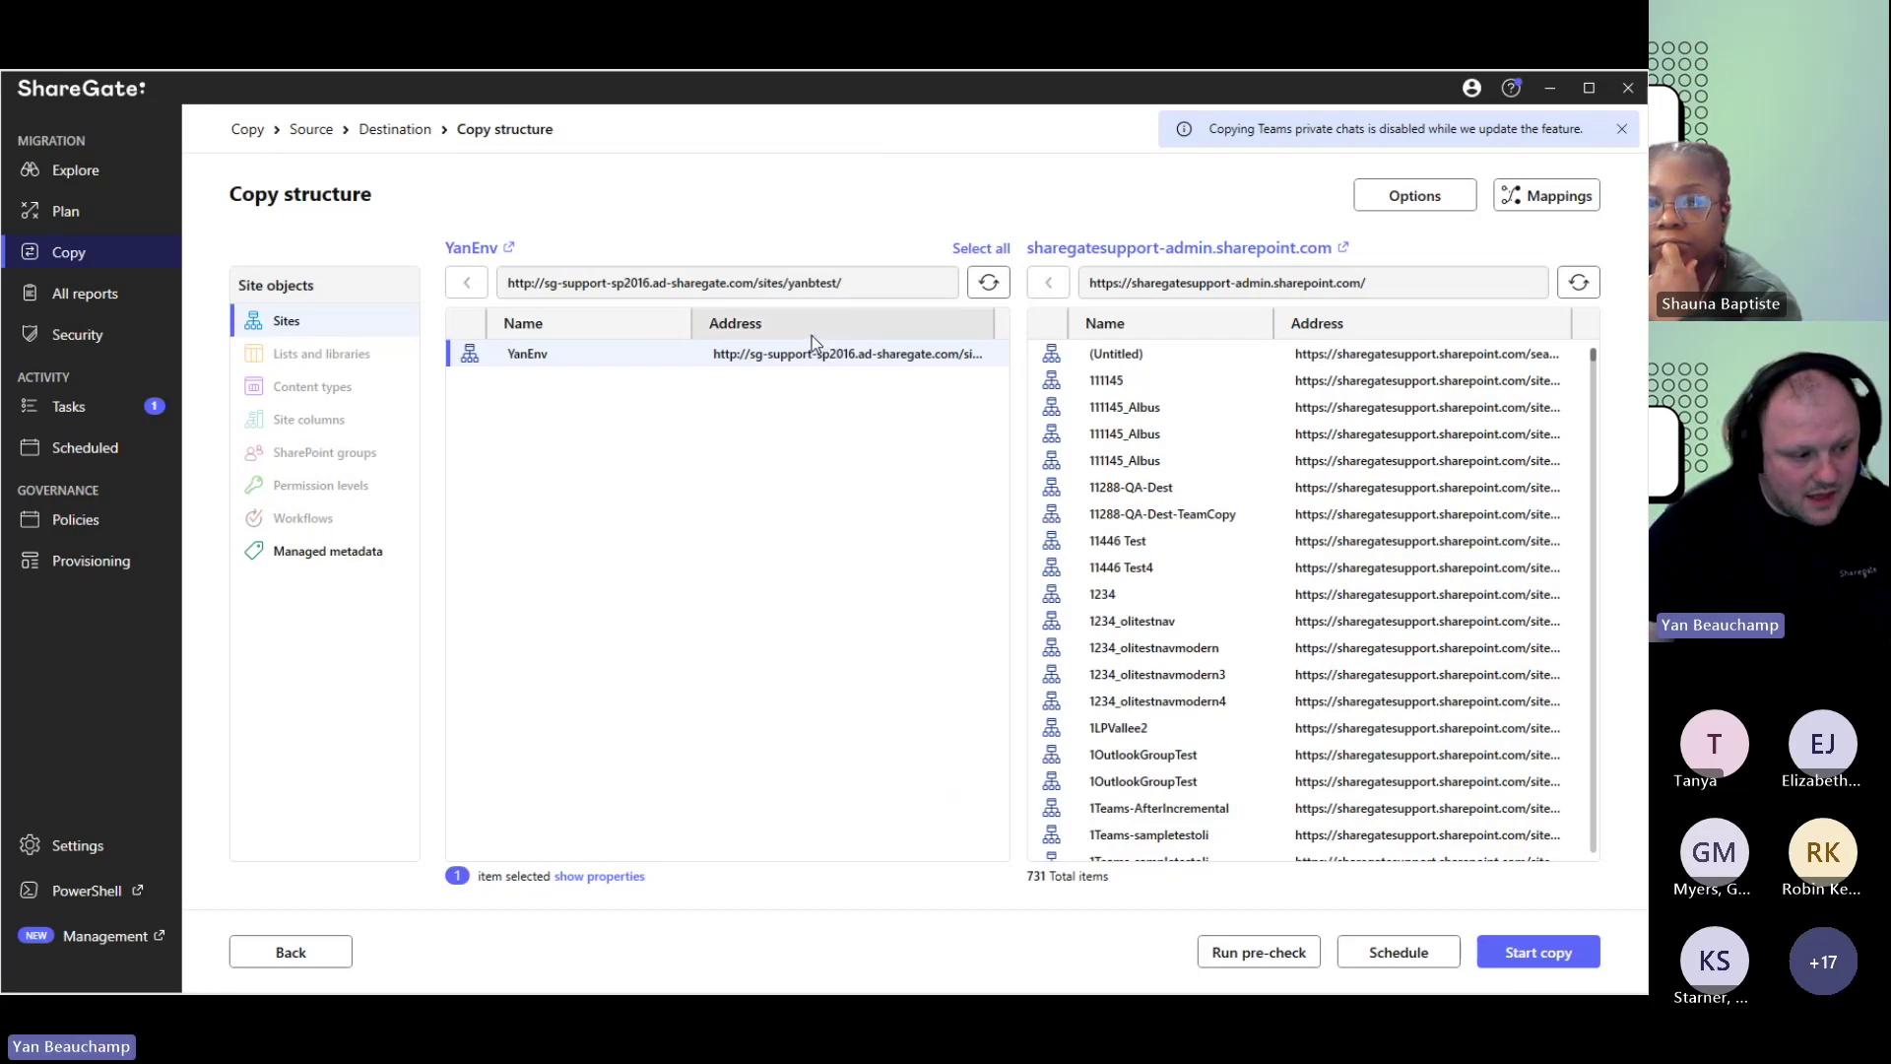
{"action": "double_click", "coordinate": [1150, 577]}
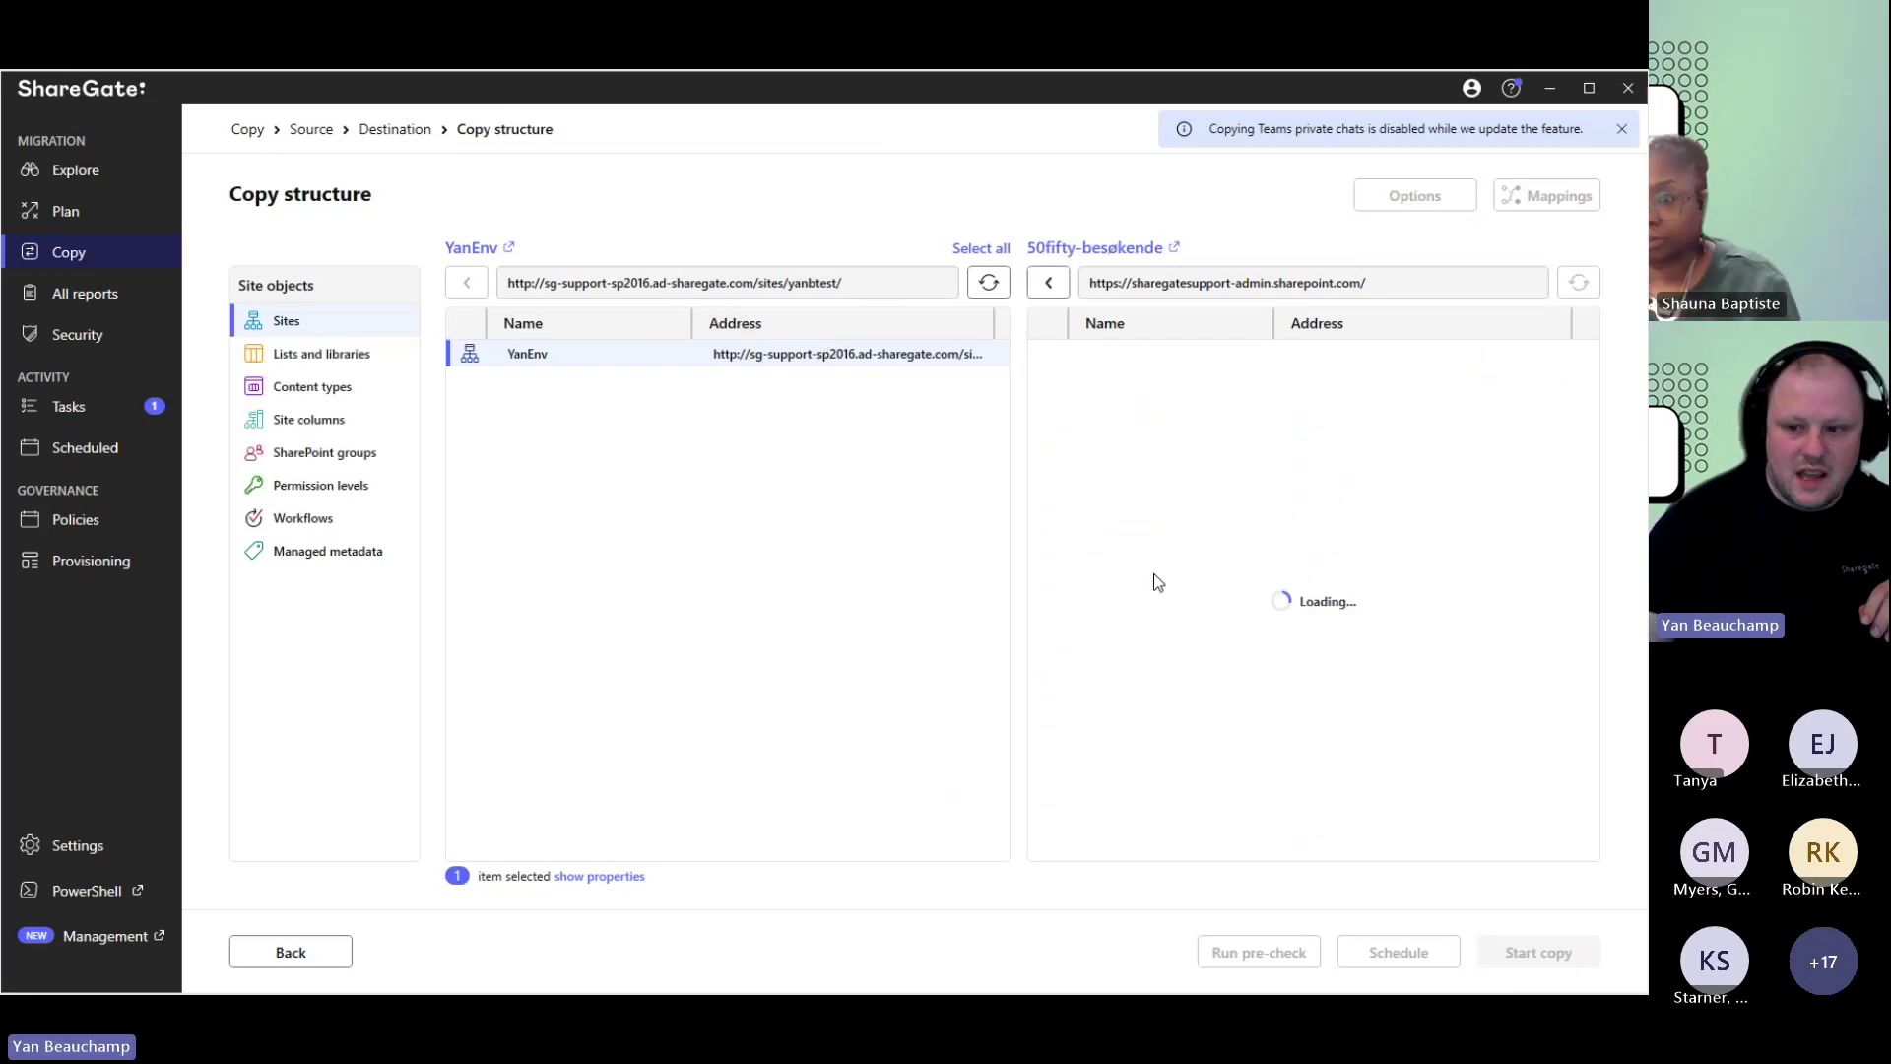
{"action": "left_click", "coordinate": [332, 356]}
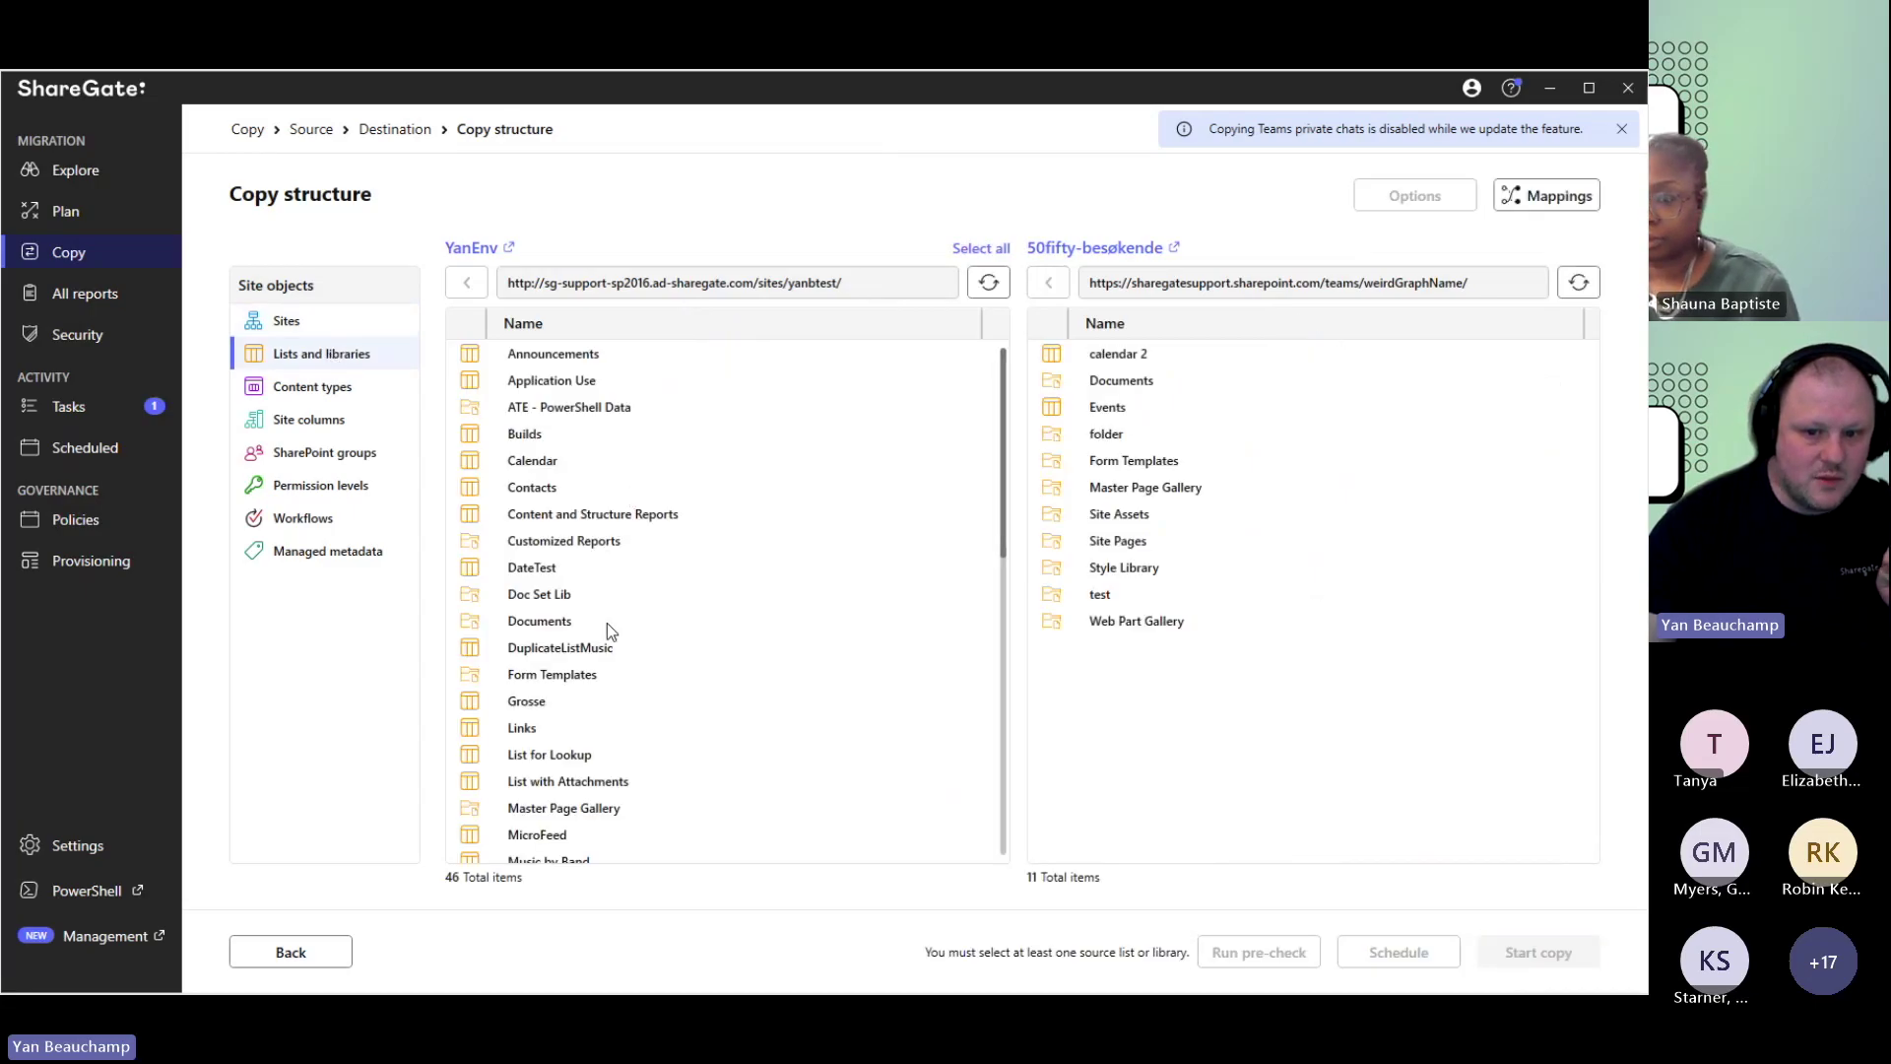
Step: Select ATE - PowerShell Data, Doc Set Lib, Documents, Grosse, List with Attachments, Music by Band, Une library test
{"action": "left_click", "coordinate": [623, 410]}
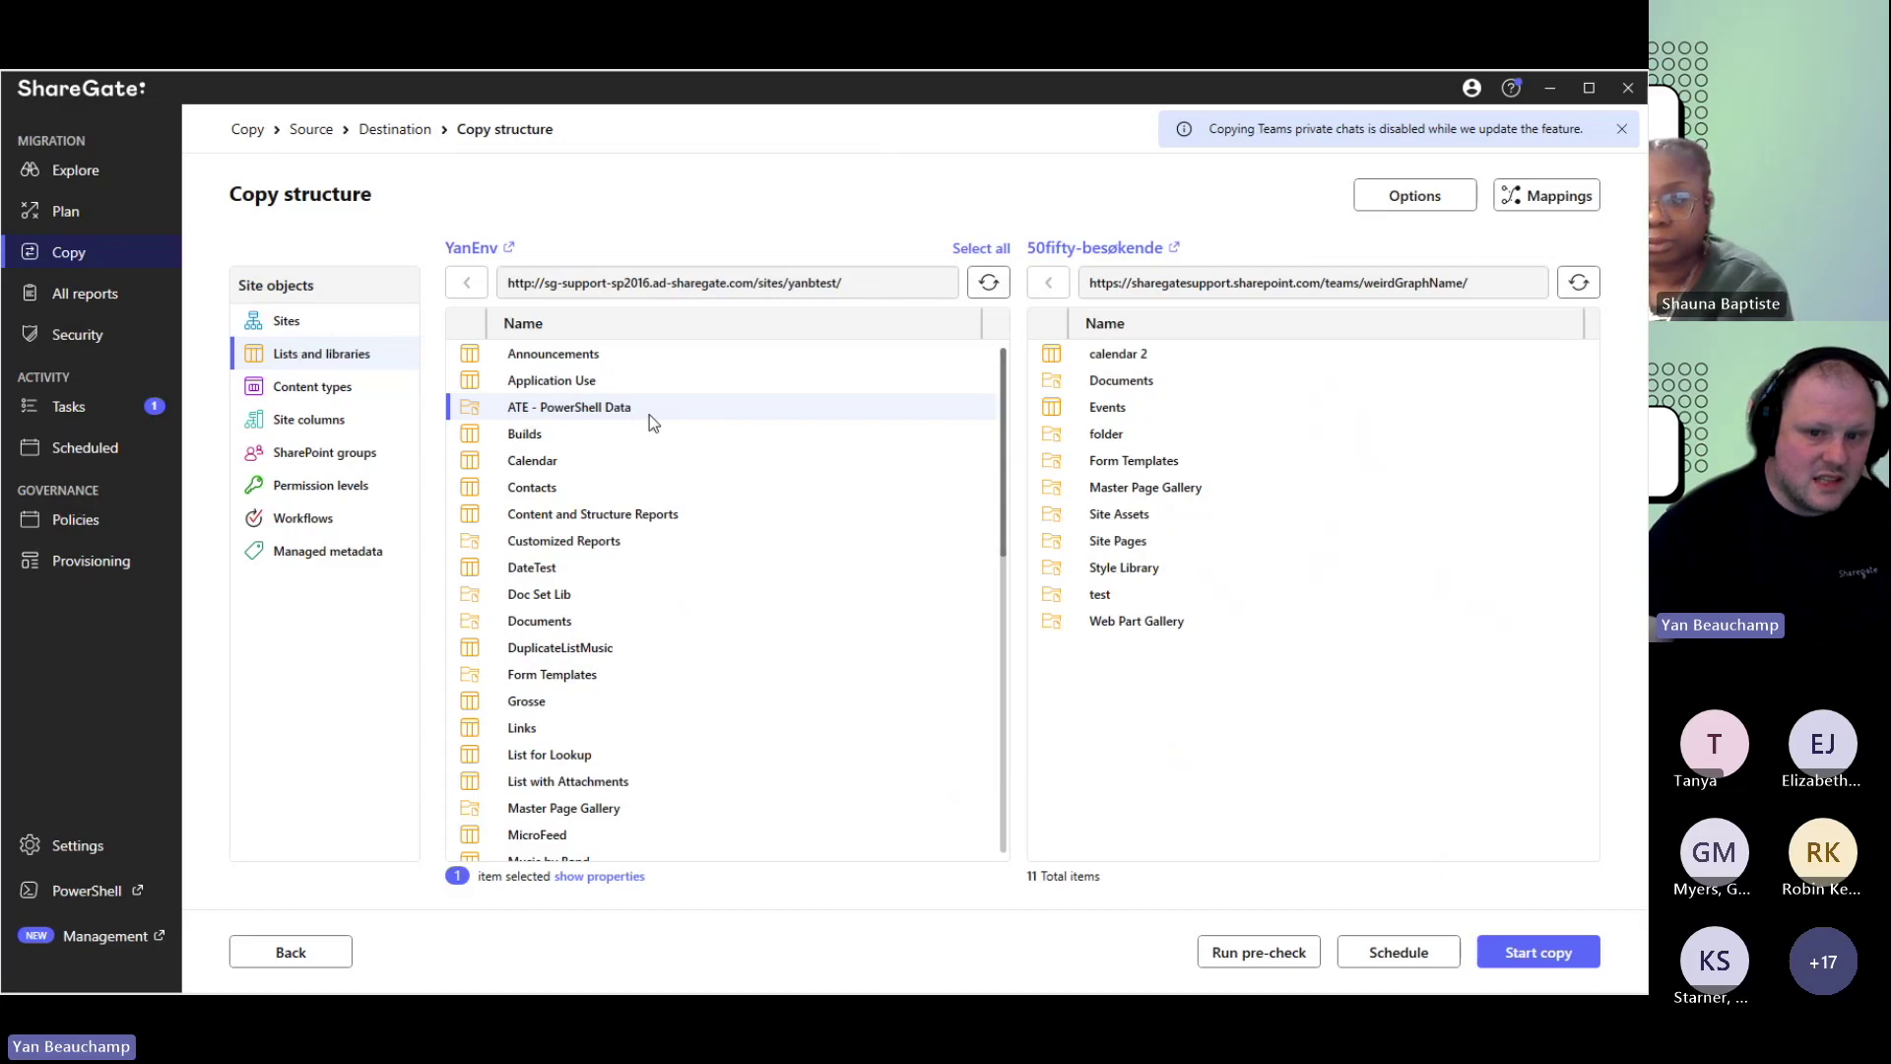
{"action": "left_click", "coordinate": [615, 384]}
{"action": "left_click", "coordinate": [585, 405]}
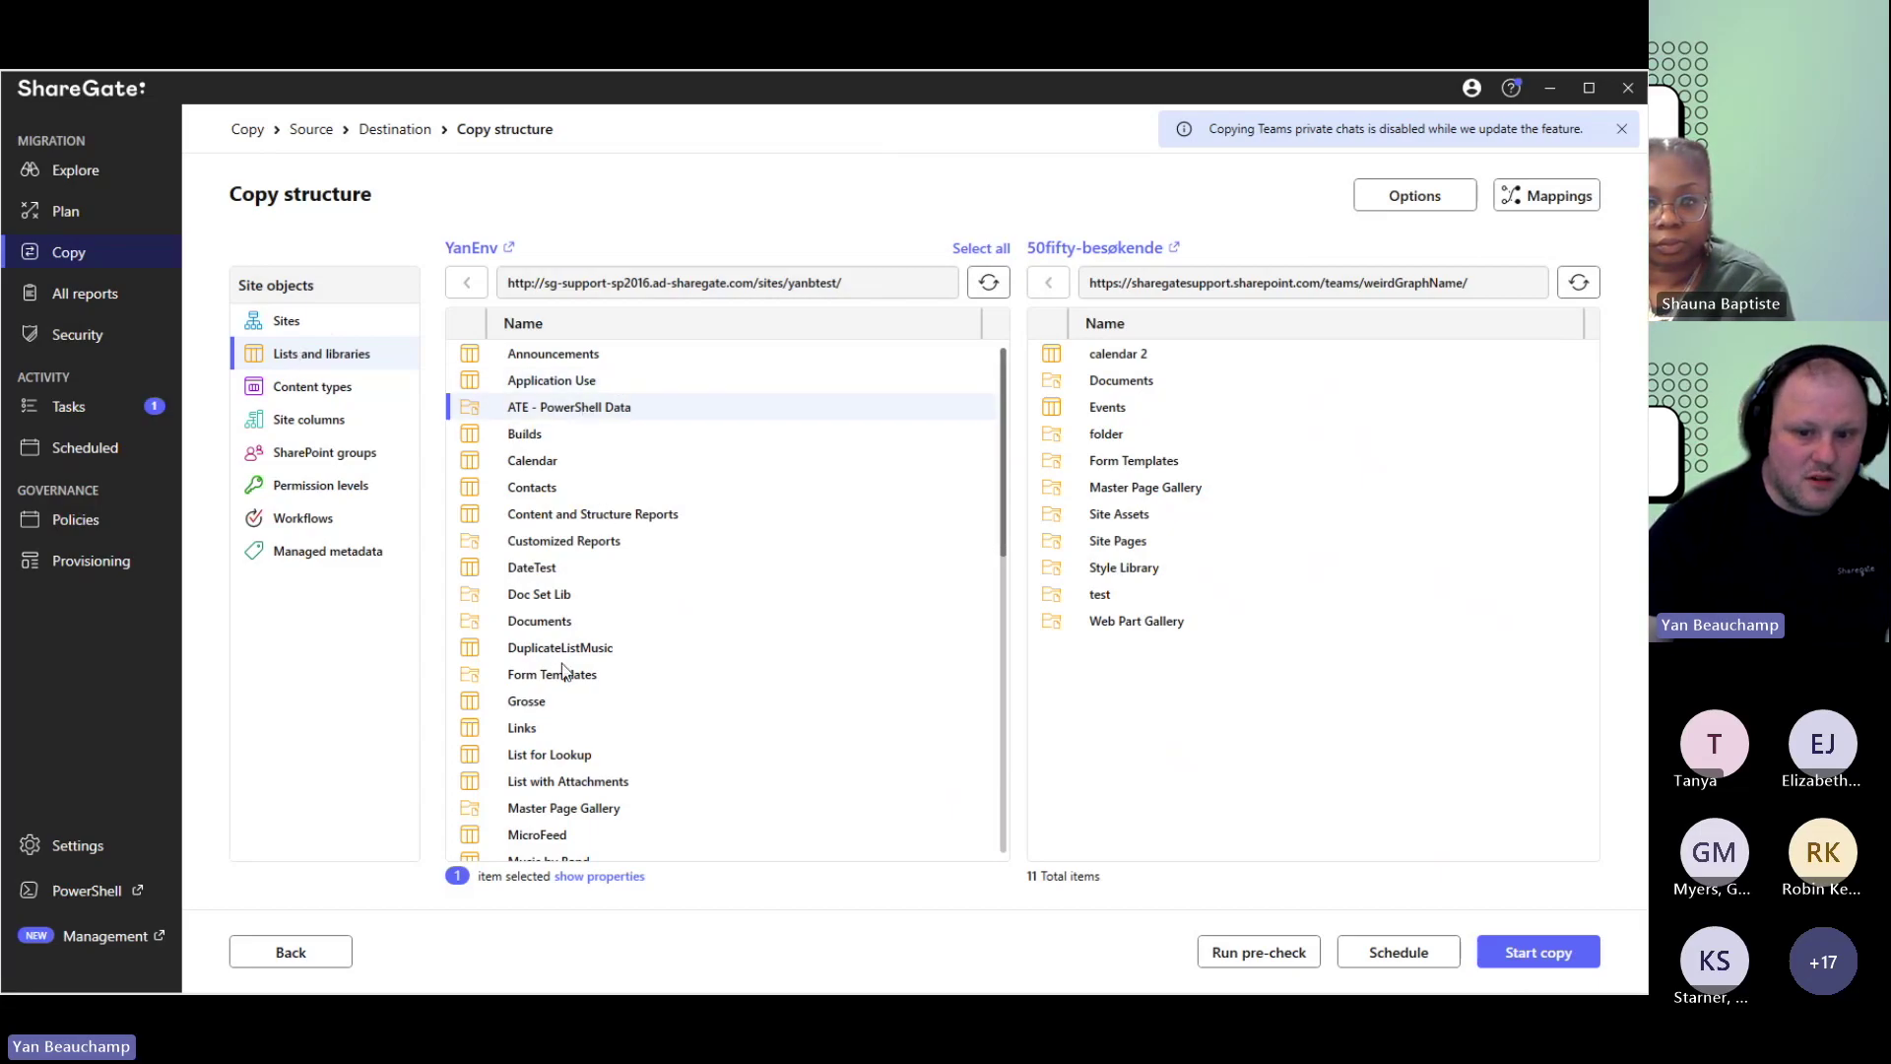
{"action": "left_click", "coordinate": [554, 597], "text": "ctrl"}
{"action": "left_click", "coordinate": [544, 620], "text": "ctrl"}
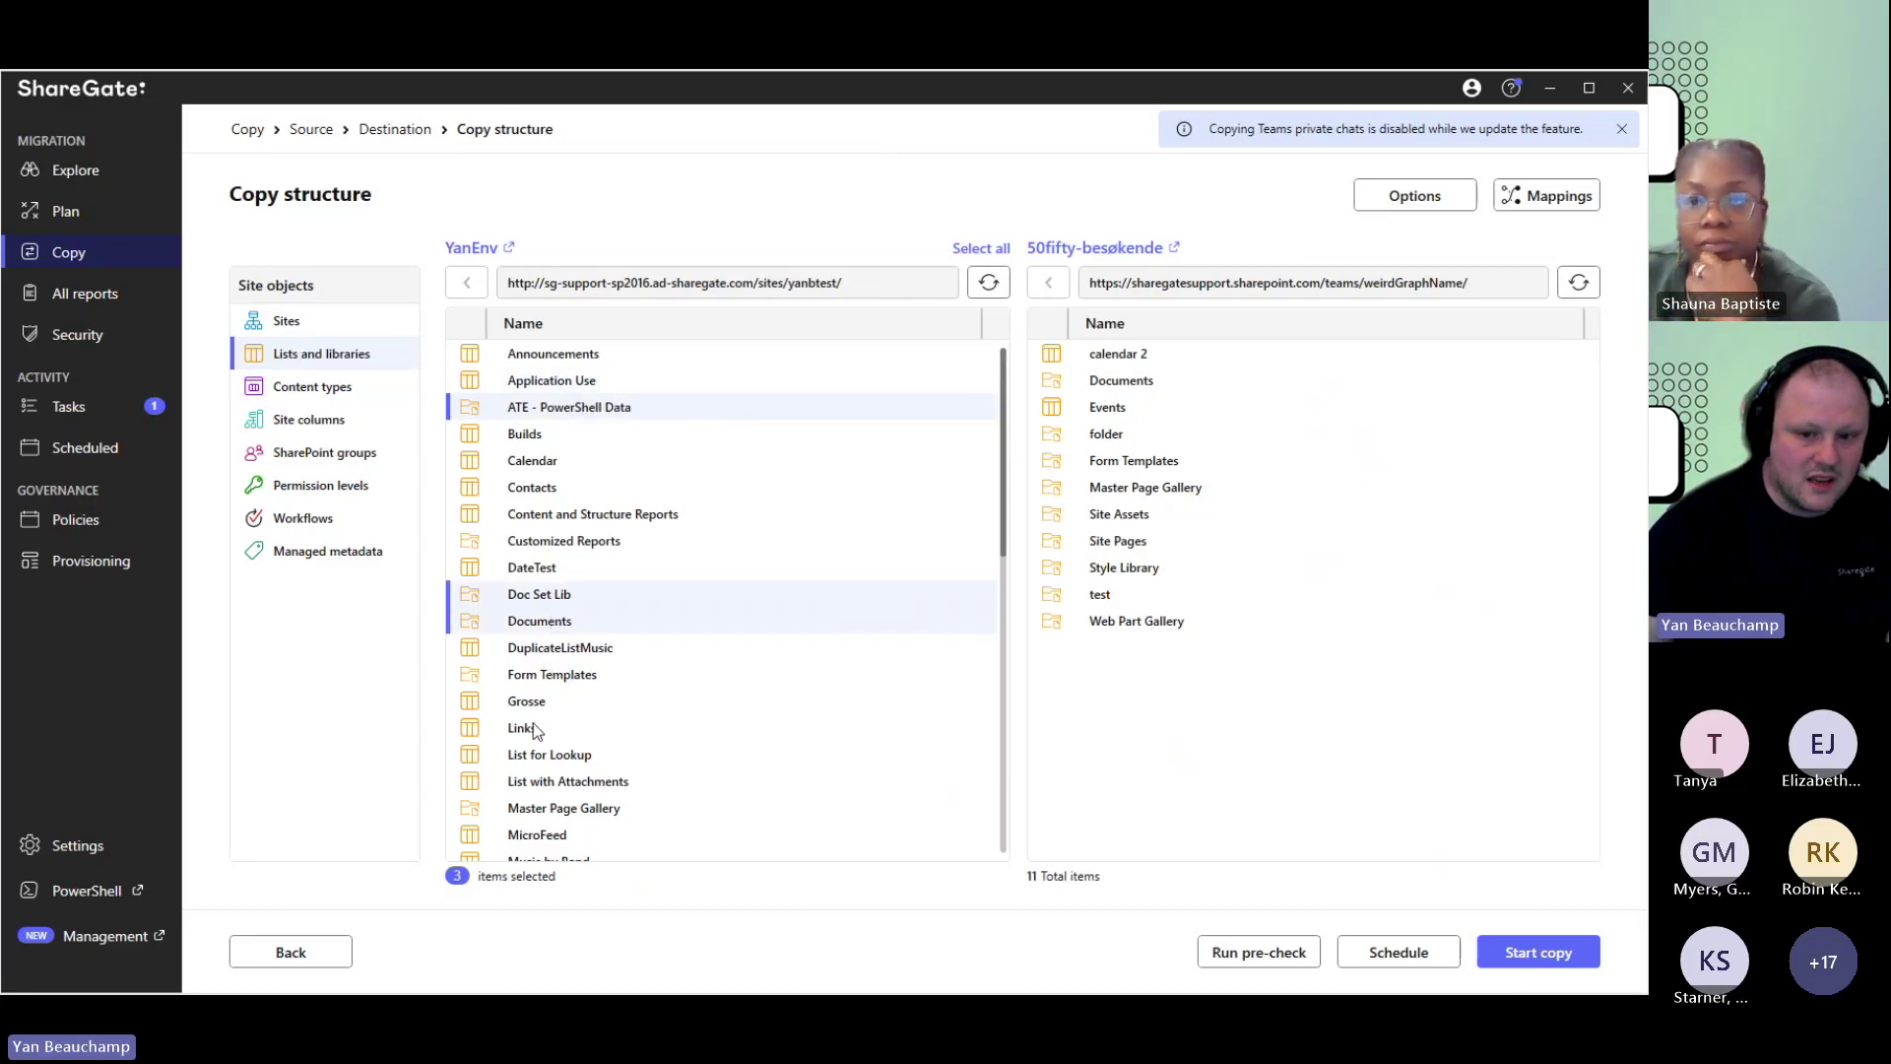
{"action": "left_click", "coordinate": [531, 703], "text": "ctrl"}
{"action": "left_click", "coordinate": [567, 781], "text": "ctrl"}
{"action": "left_click", "coordinate": [563, 808], "text": "ctrl"}
{"action": "scroll", "coordinate": [581, 768], "scroll_direction": "down", "scroll_amount": 10}
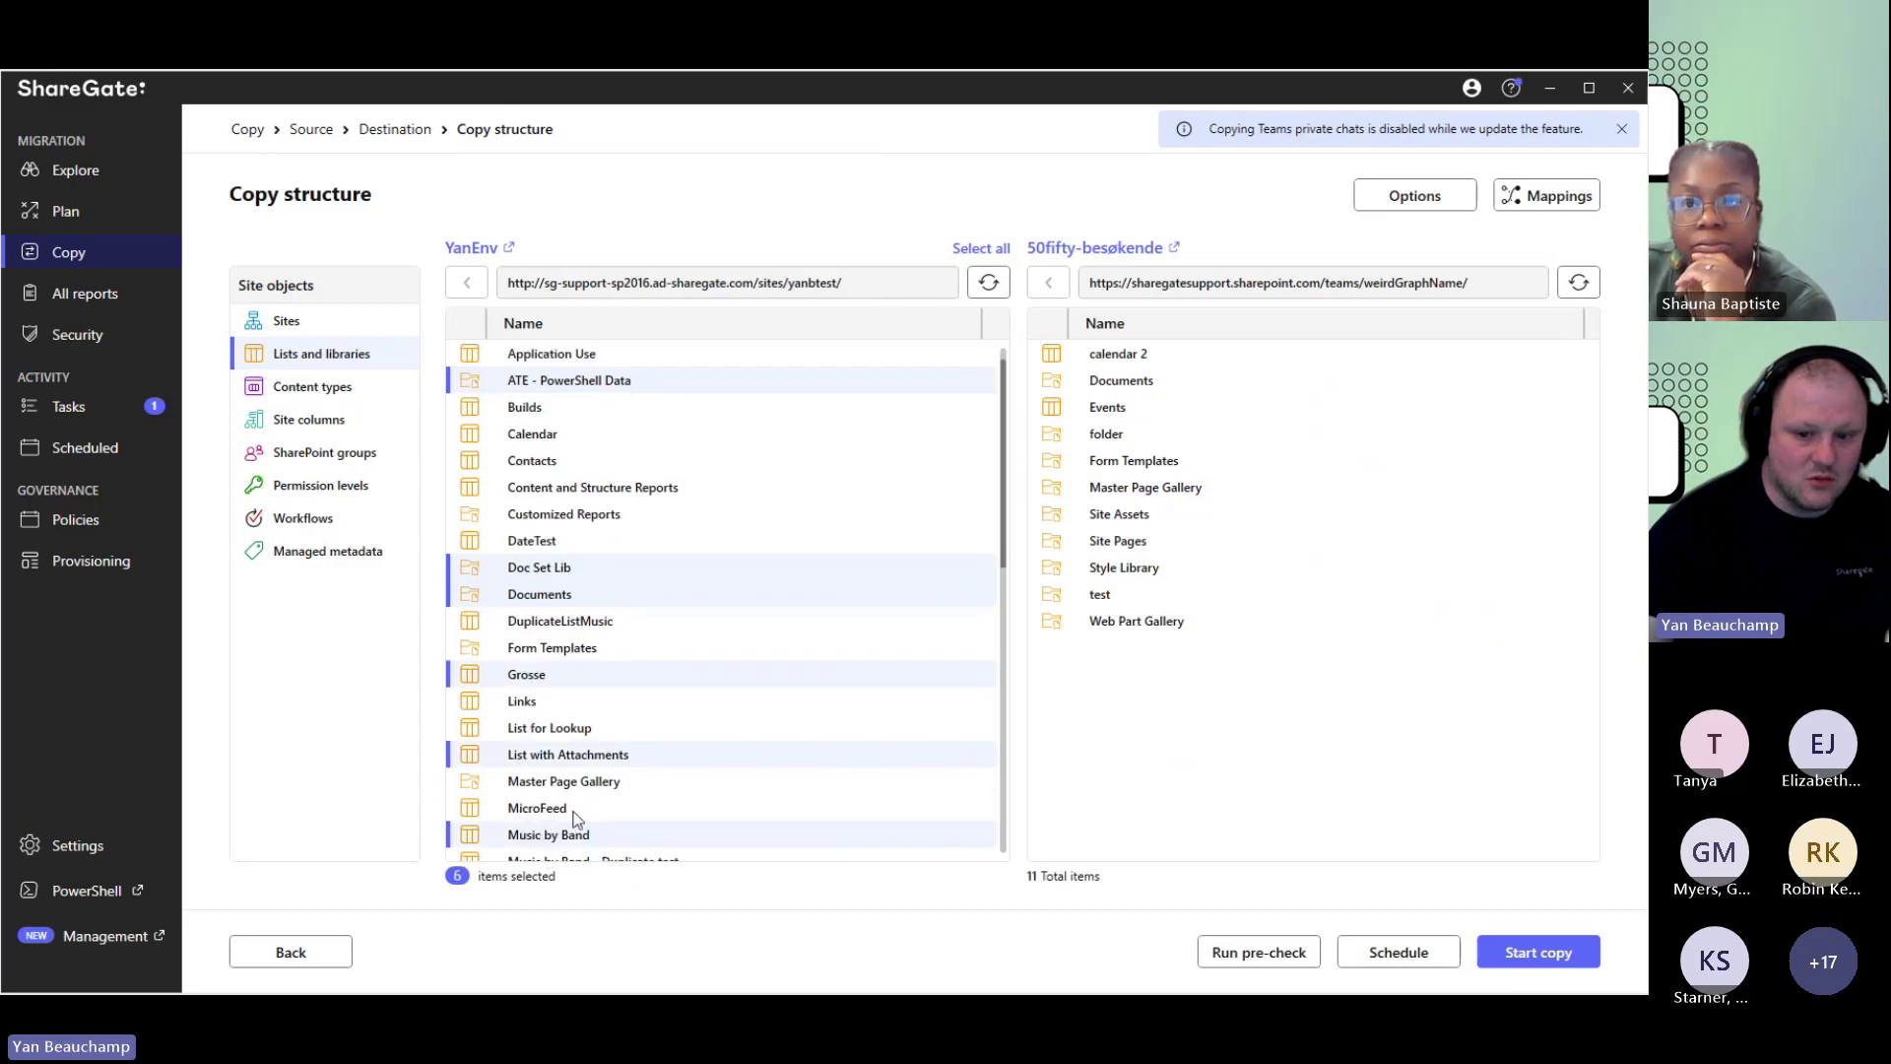
{"action": "left_click", "coordinate": [552, 781], "text": "ctrl"}
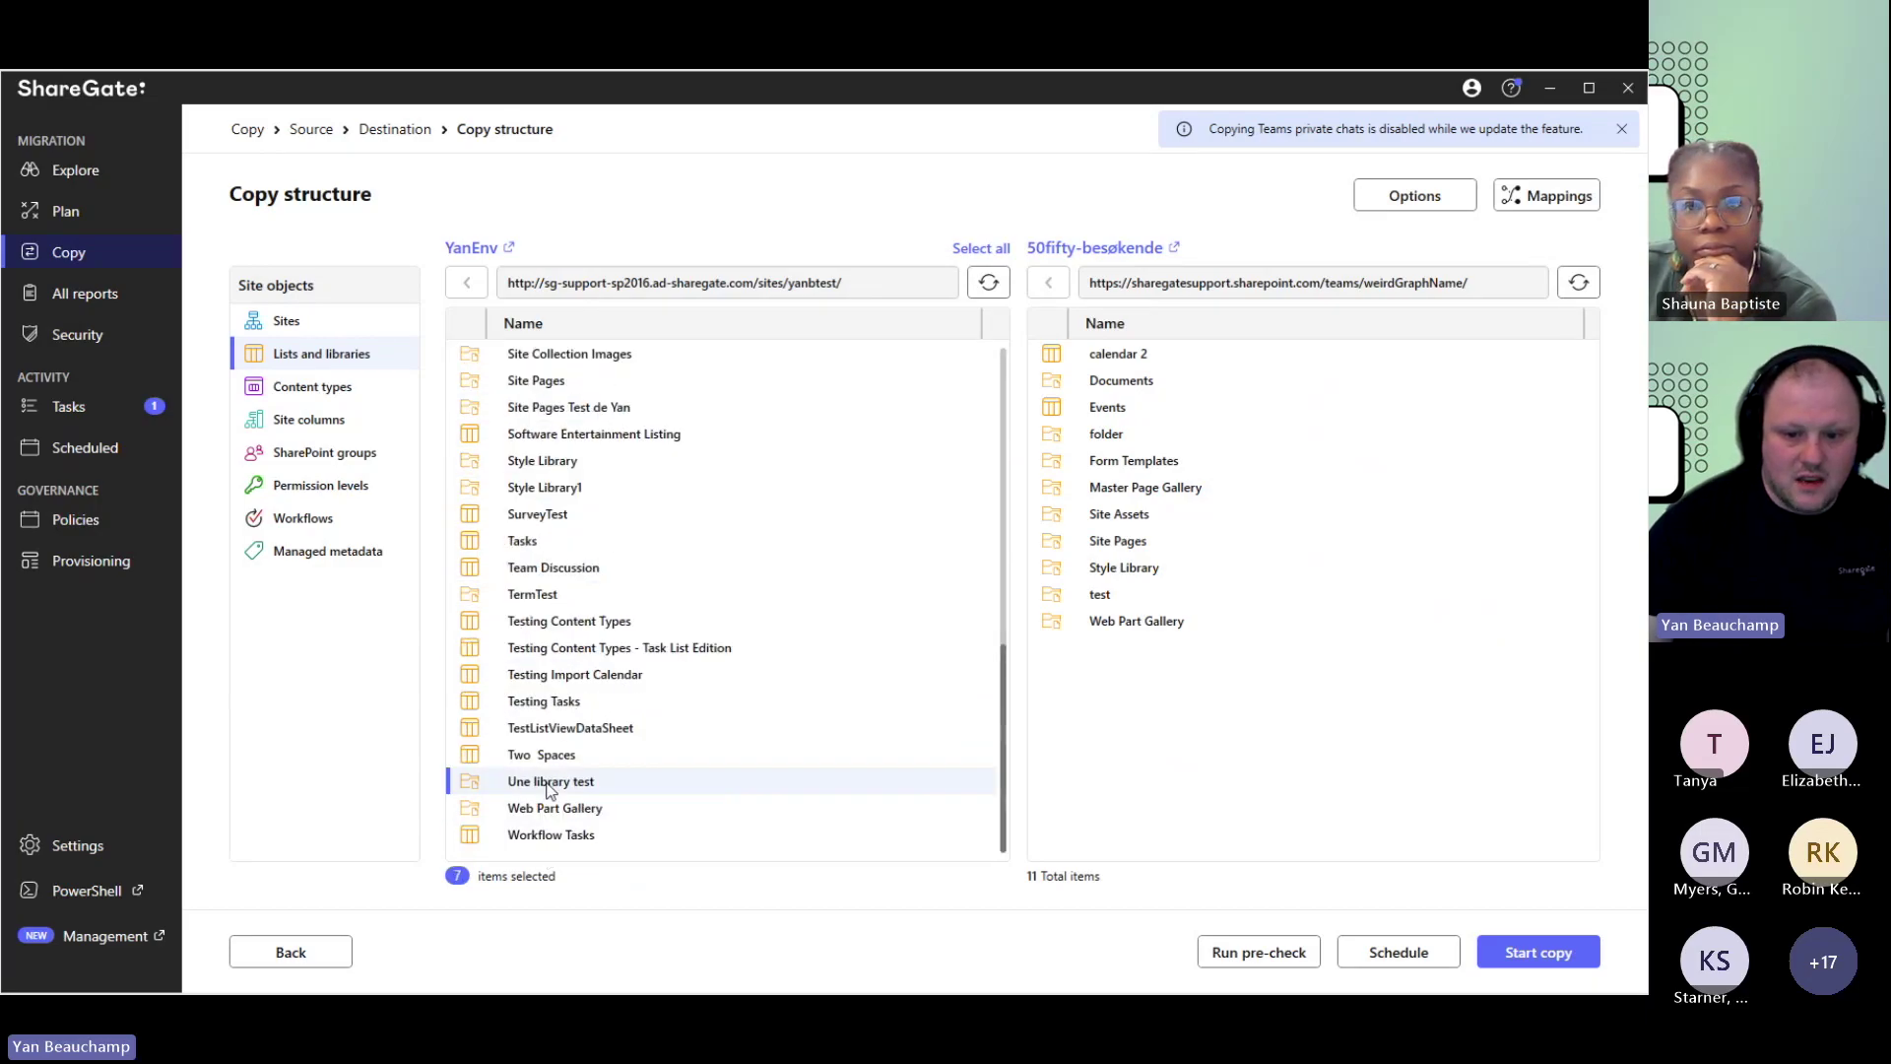
{"action": "left_click", "coordinate": [1412, 196]}
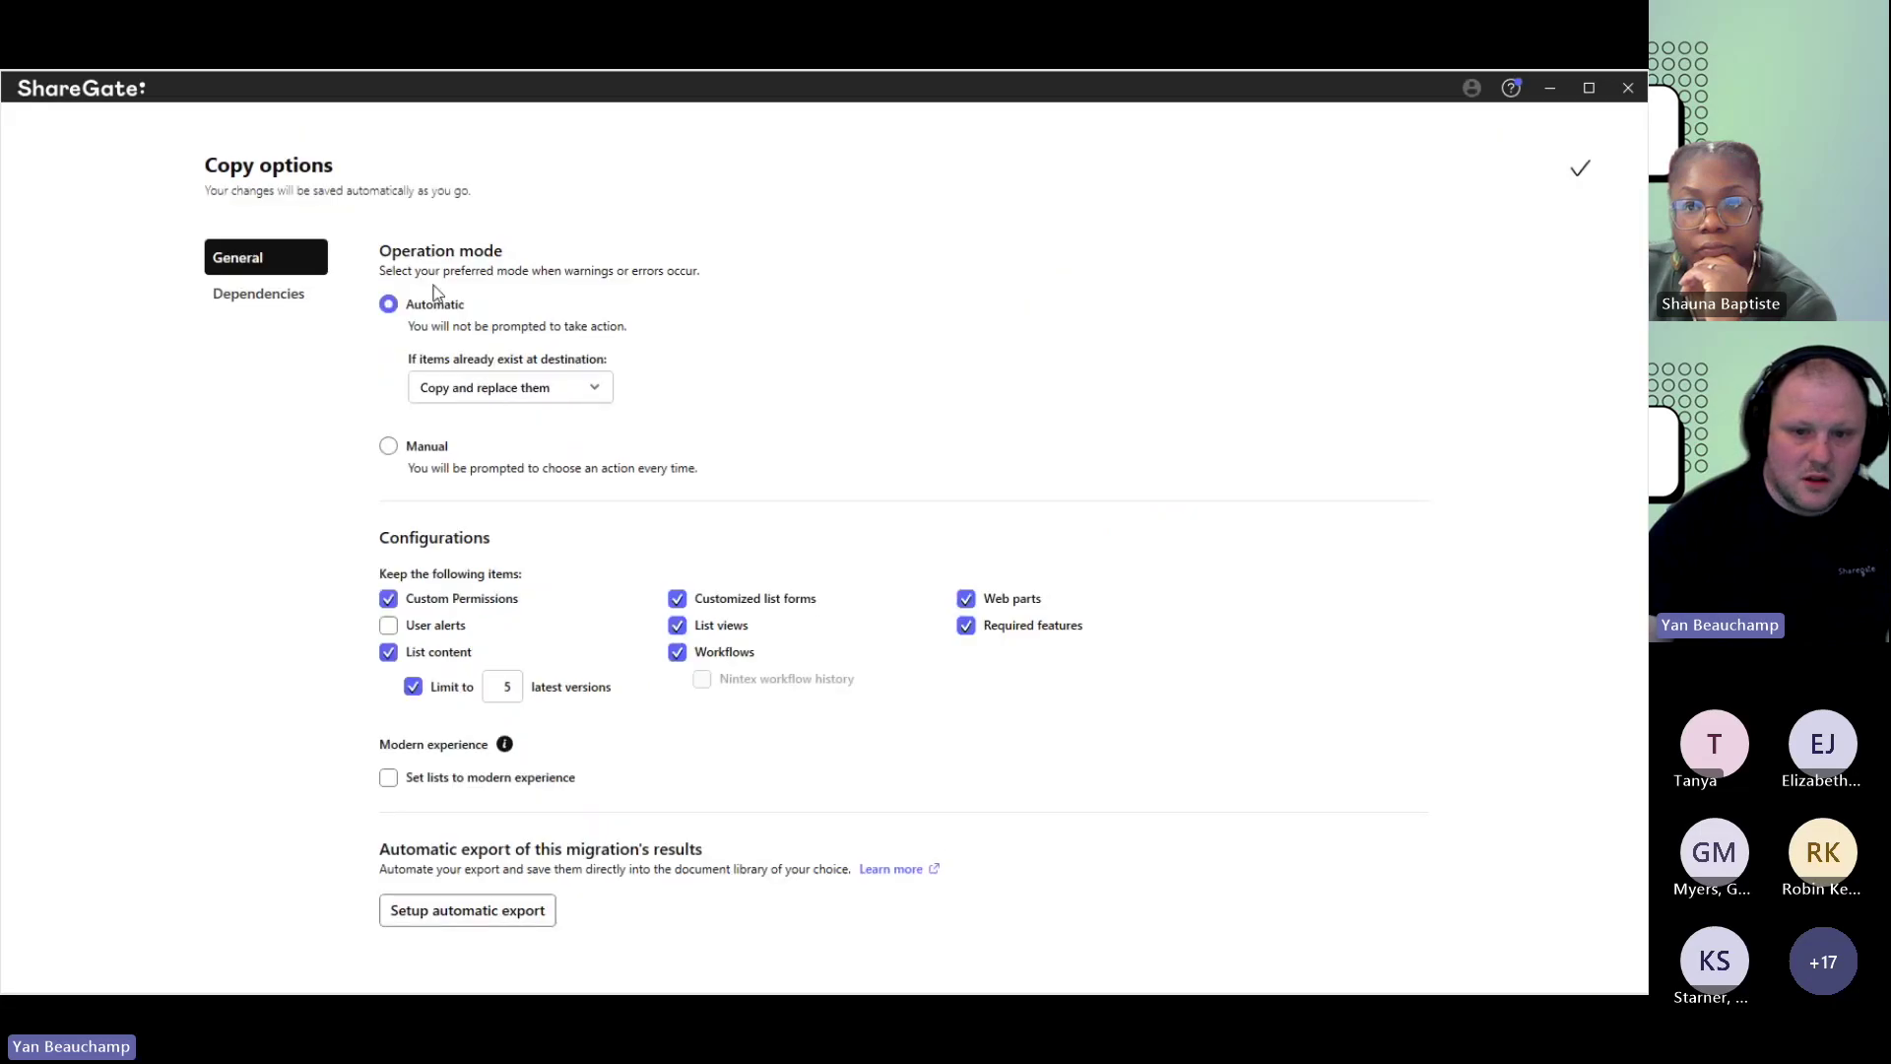
Step: Set 'If items already exist at destination' to Copy if newer (incremental)
{"action": "left_click", "coordinate": [504, 388]}
{"action": "left_click", "coordinate": [490, 497]}
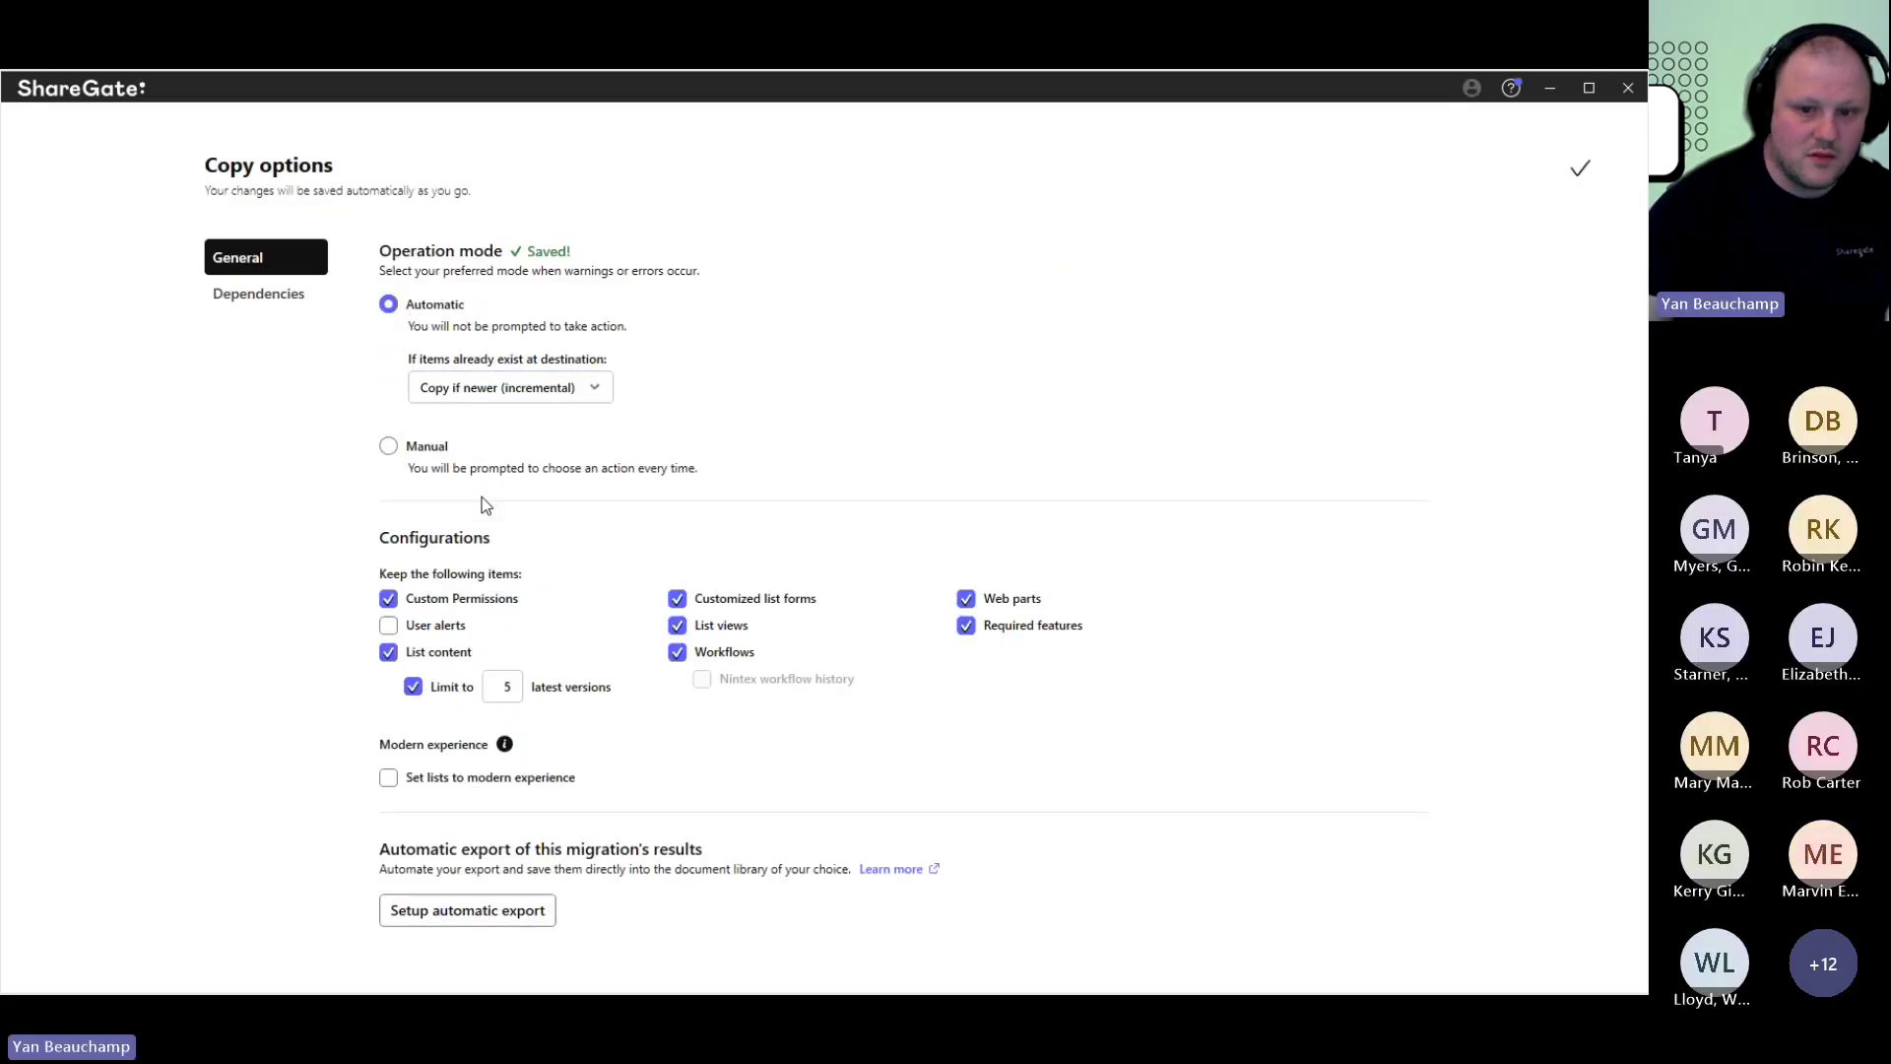